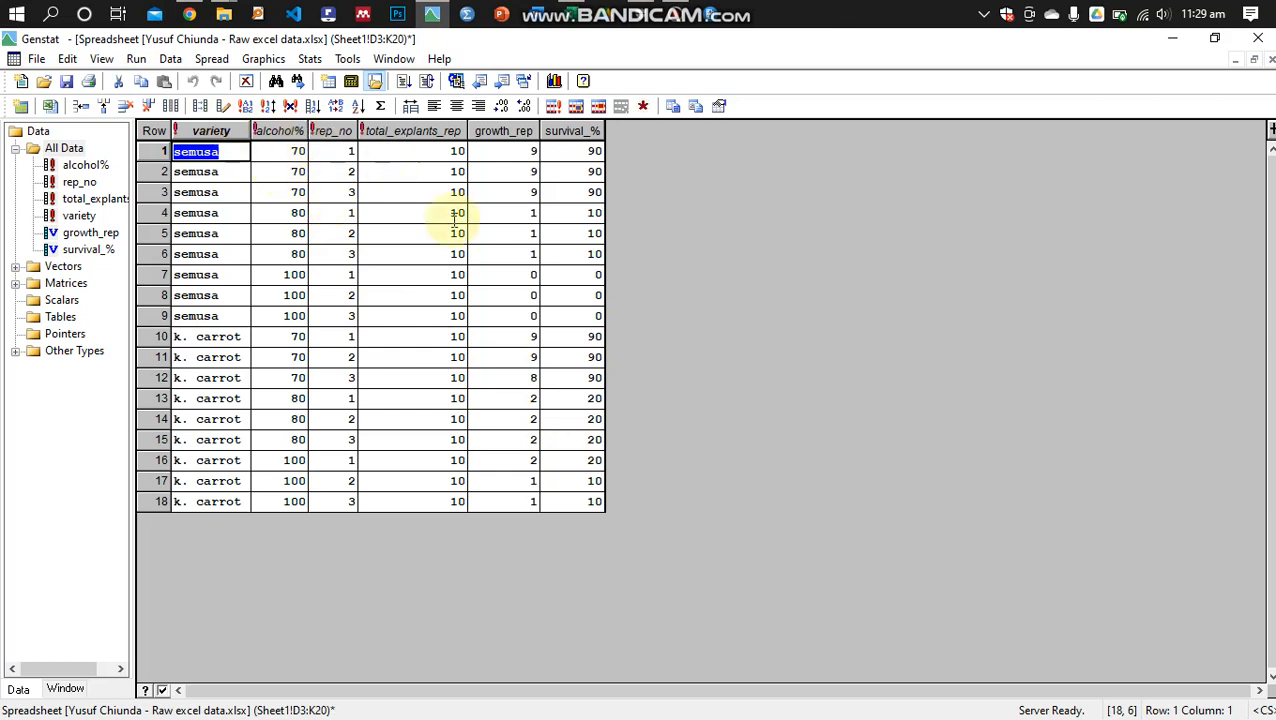
Step: Set up Summary Statistics with growth_rep and survival_% as the variates
left_click(310, 59)
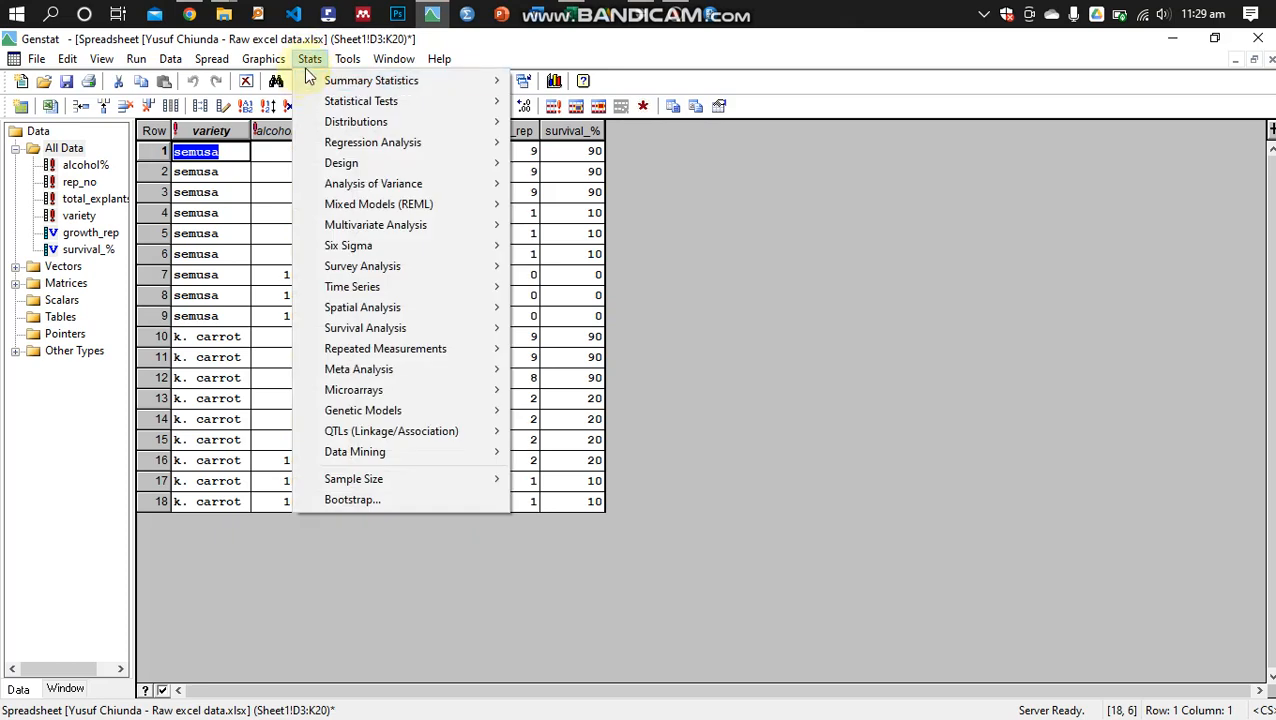
mouse_move(441, 79)
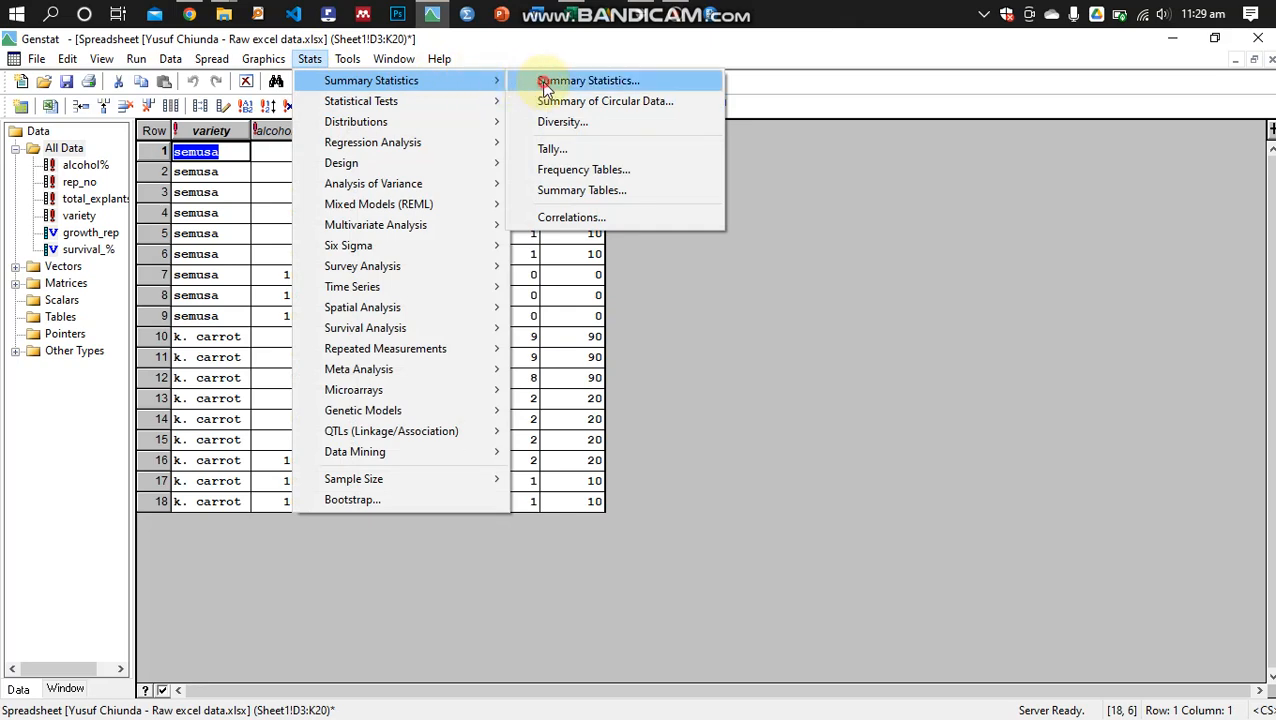
left_click(545, 85)
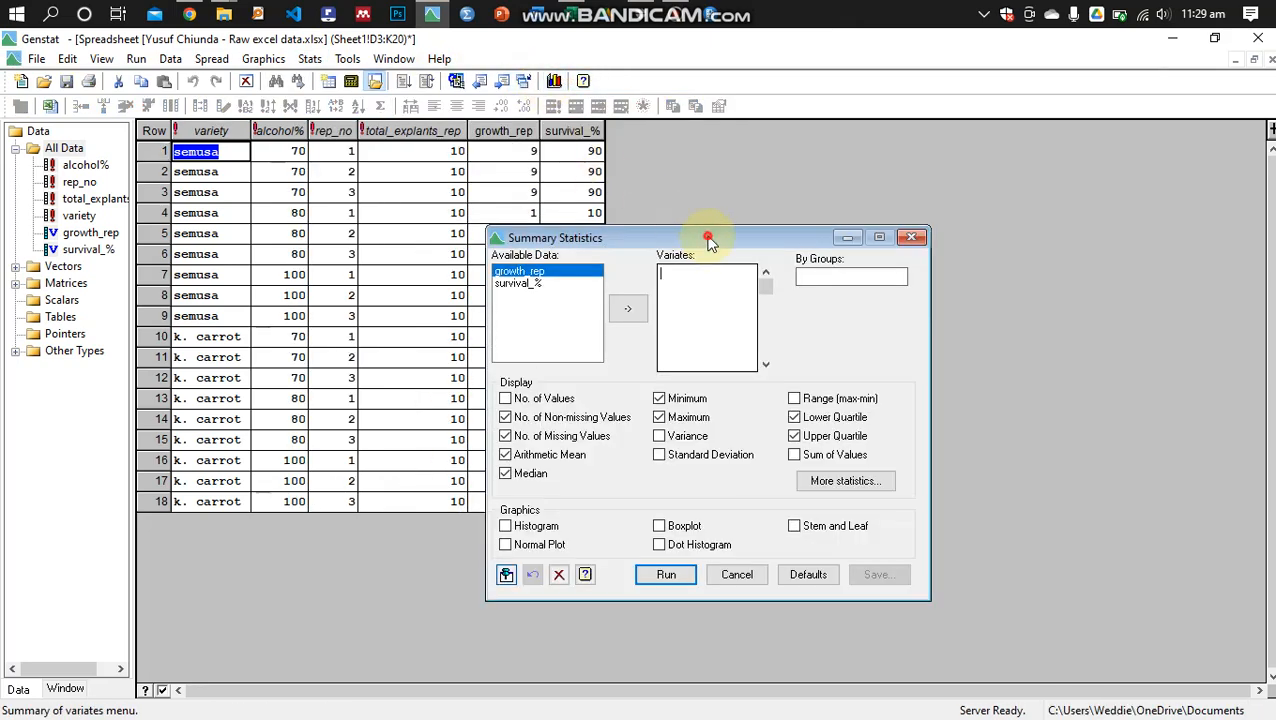
left_click_drag(706, 237, 657, 151)
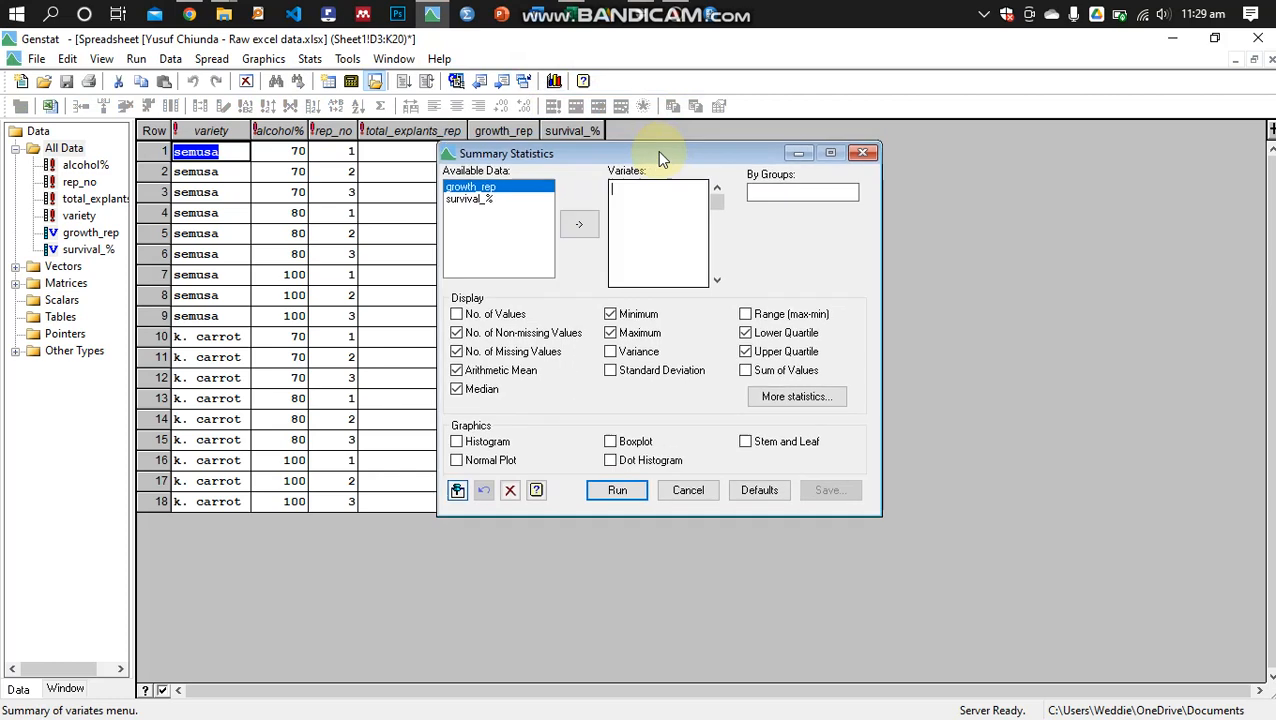
double_click(482, 187)
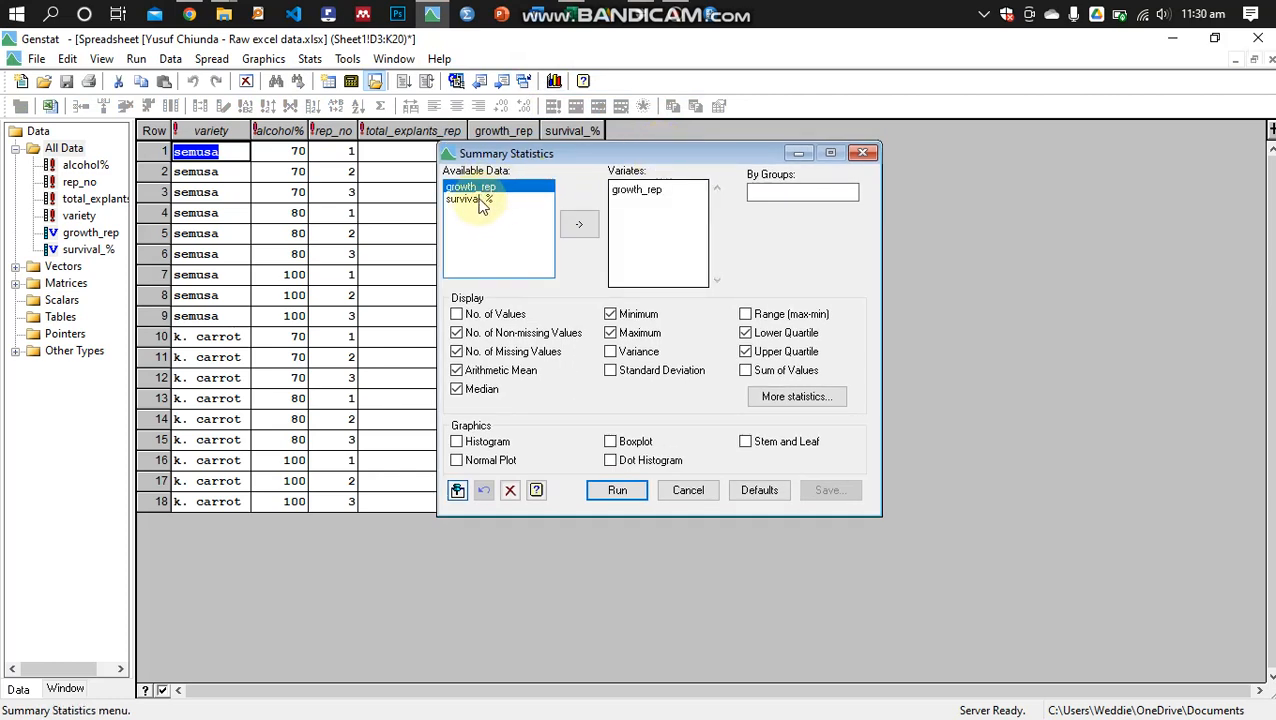
double_click(474, 199)
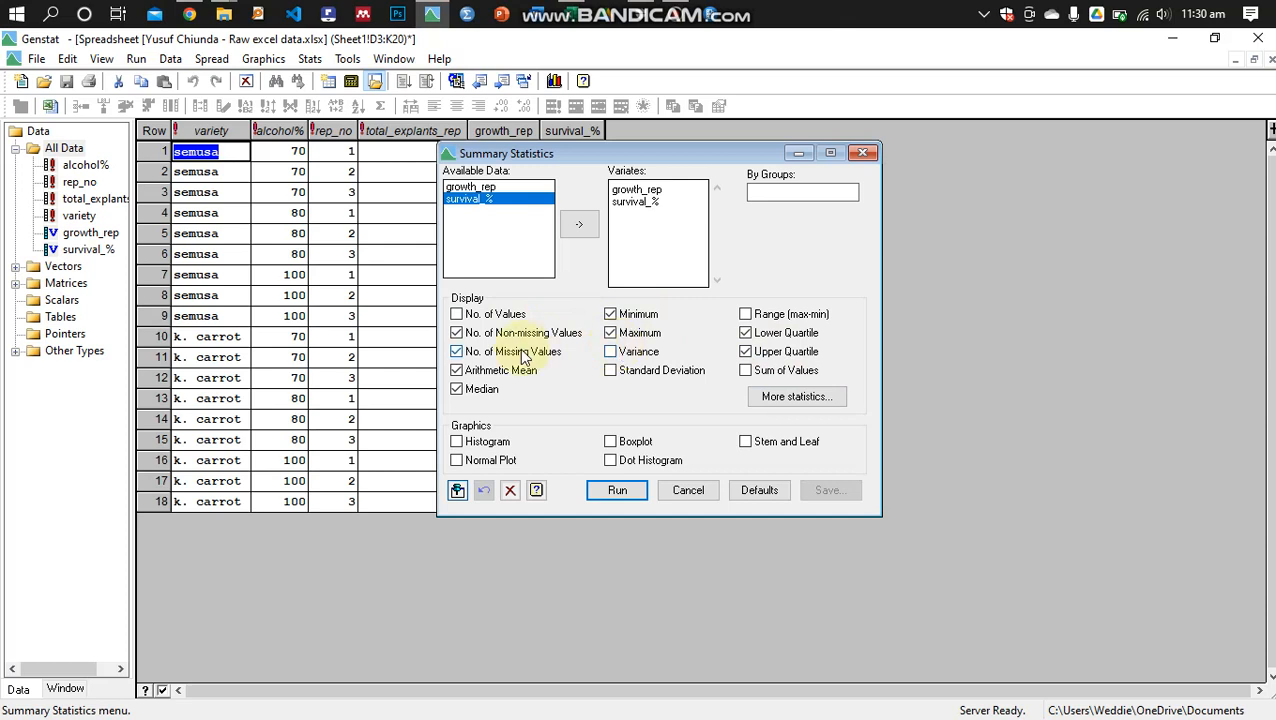
left_click(788, 400)
left_click_drag(670, 290, 761, 208)
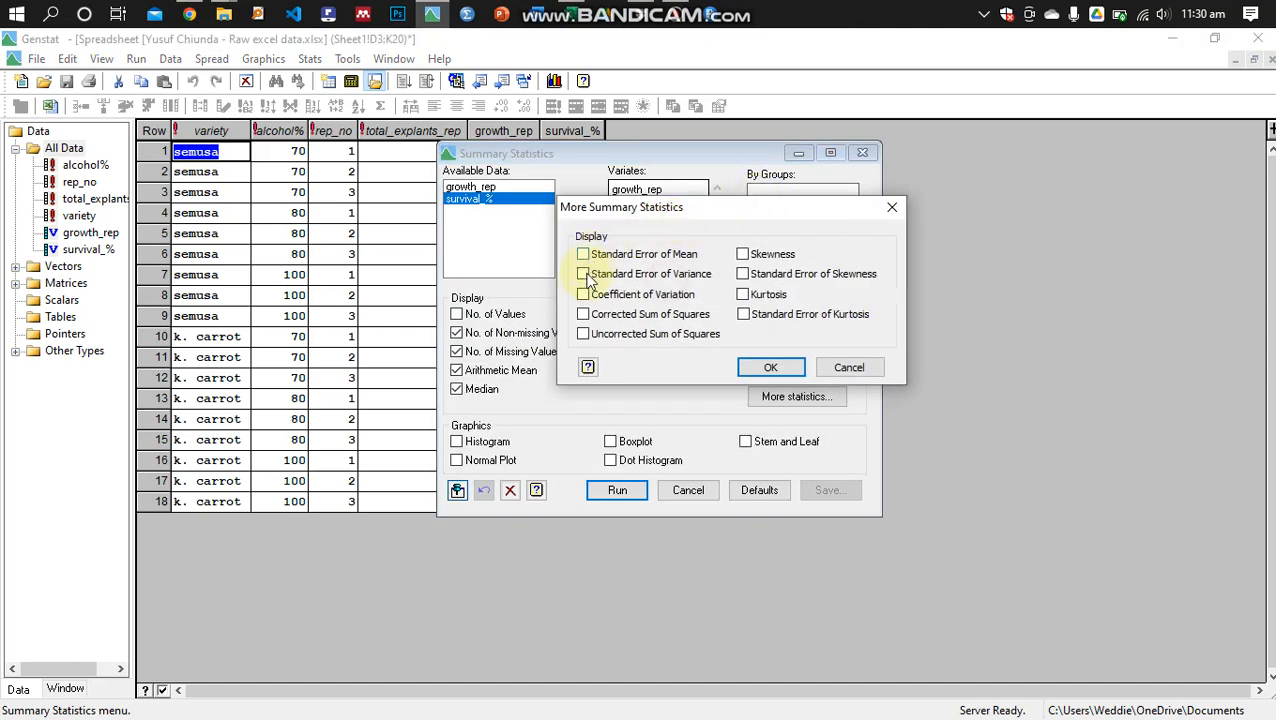
left_click(846, 368)
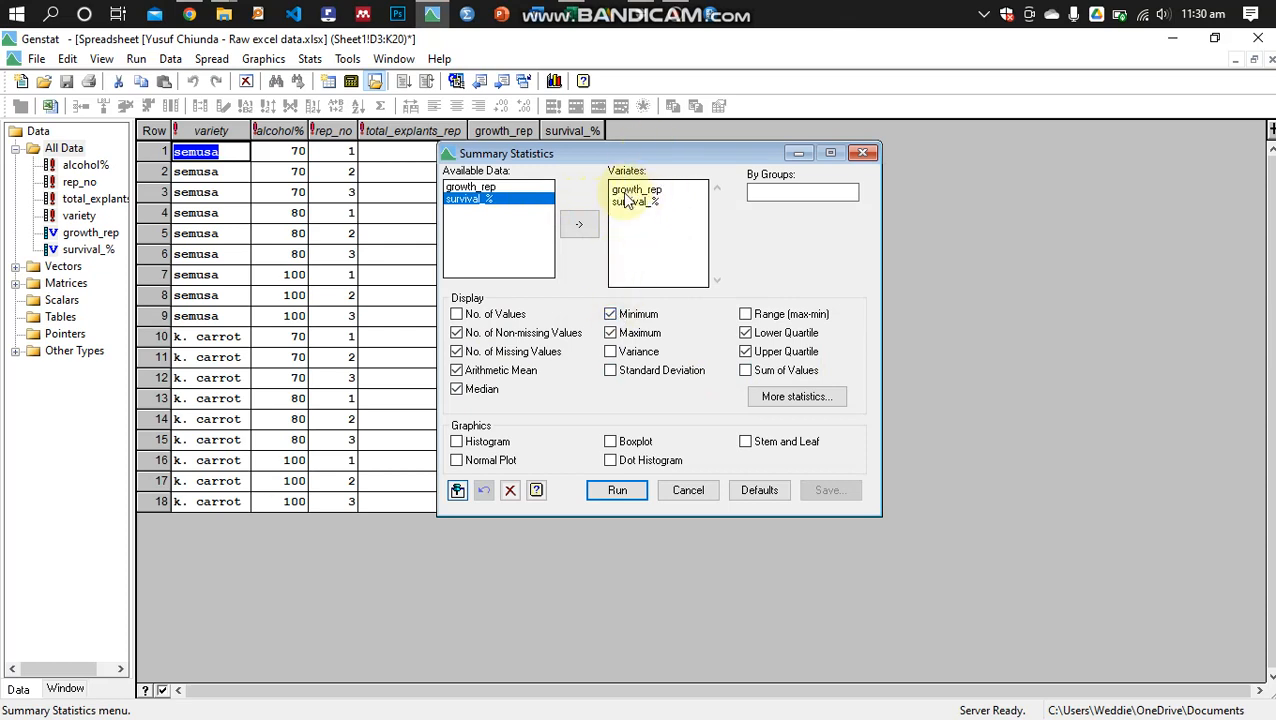
Step: Run the summary statistics for both variates and bring up the Output window
left_click(623, 489)
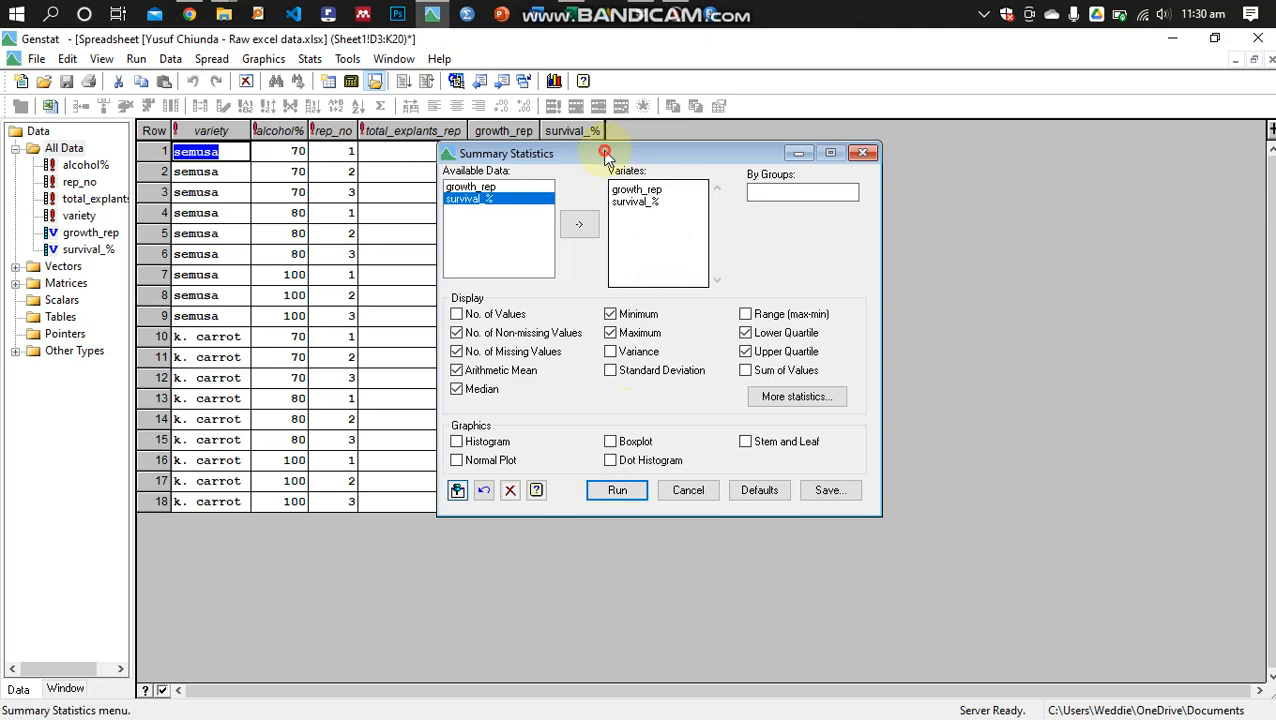
left_click_drag(605, 155, 810, 144)
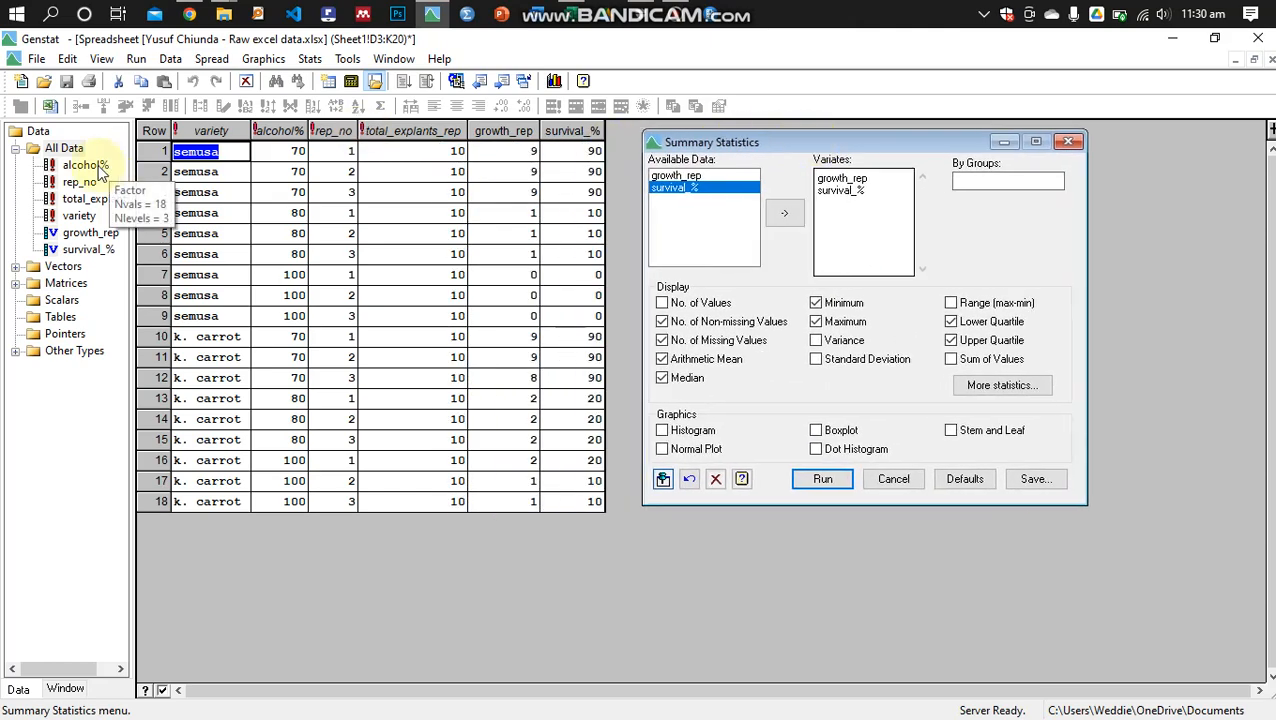
left_click(62, 689)
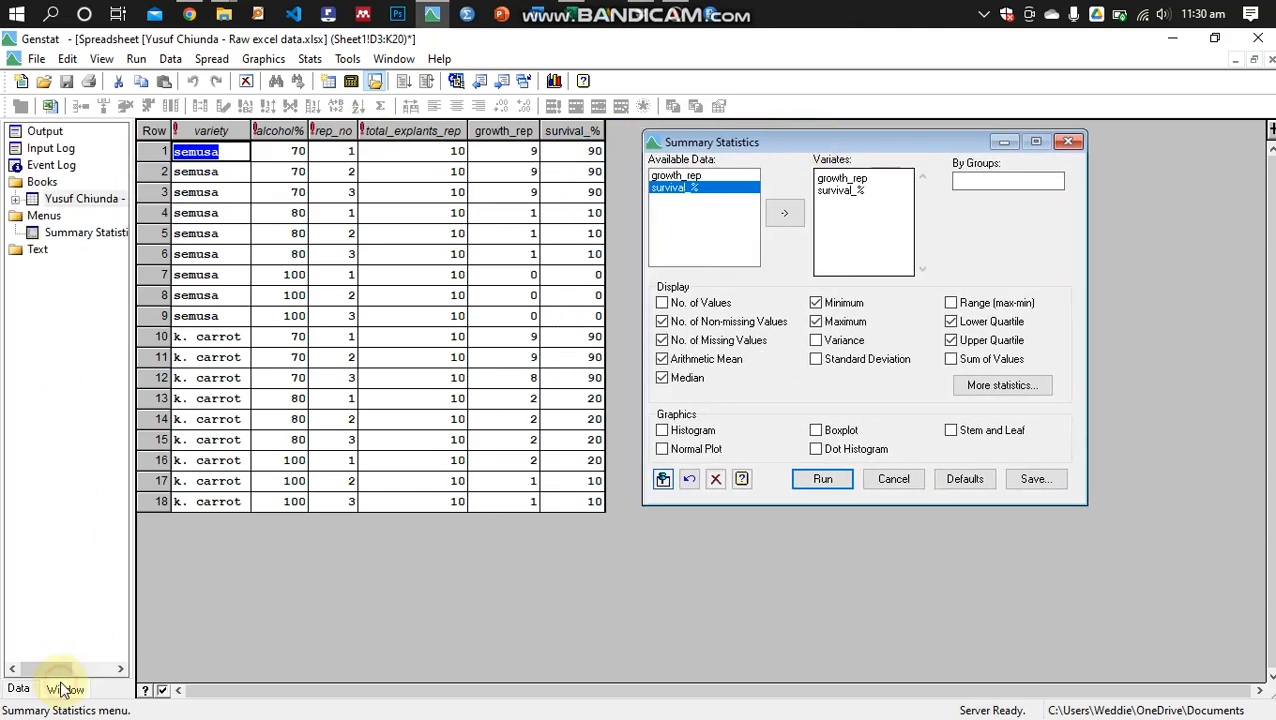
left_click(44, 133)
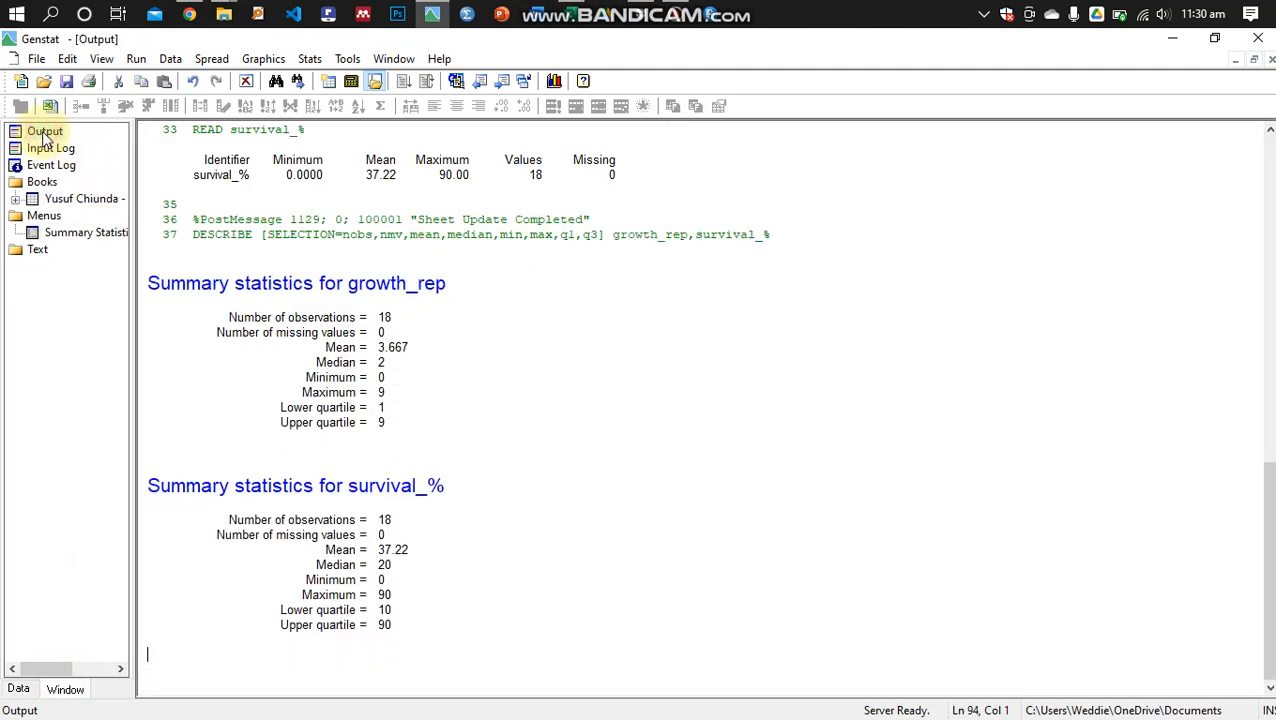
Step: Review the output from the factor and variate definitions down to the summary statistics for growth_rep and survival_%
scroll(547, 433, "up", 10)
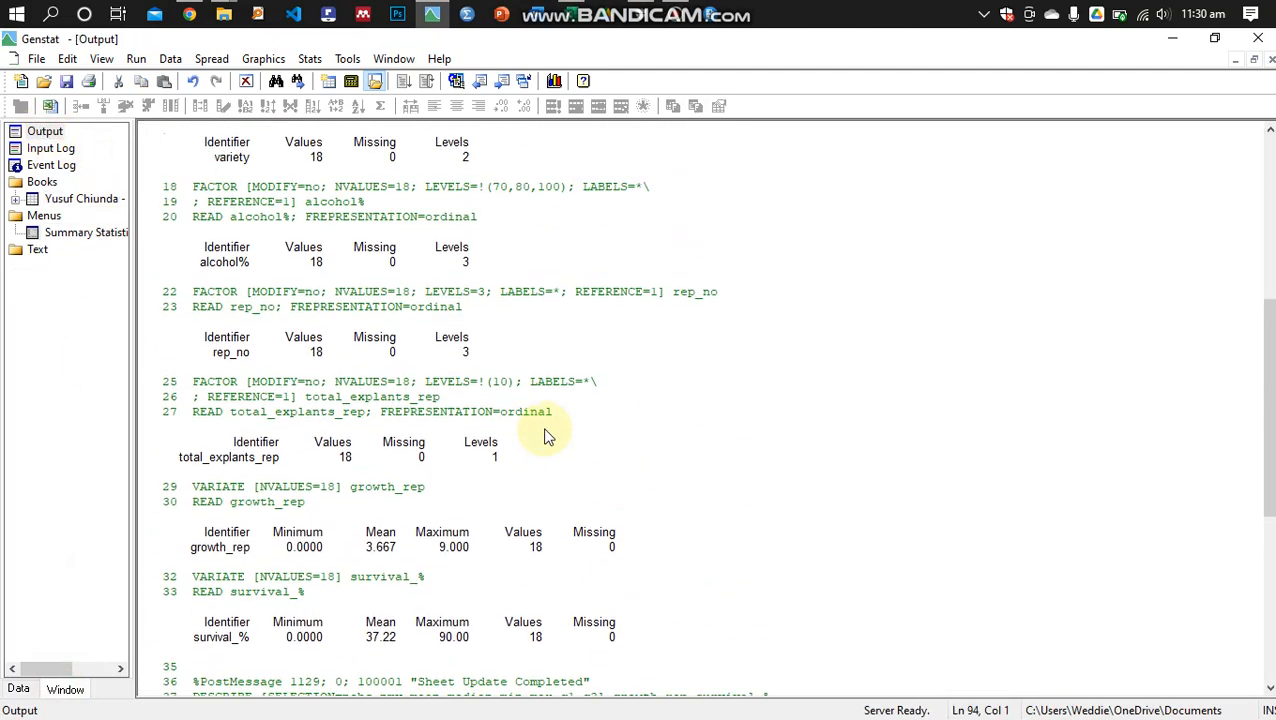
scroll(547, 433, "up", 8)
scroll(550, 430, "down", 6)
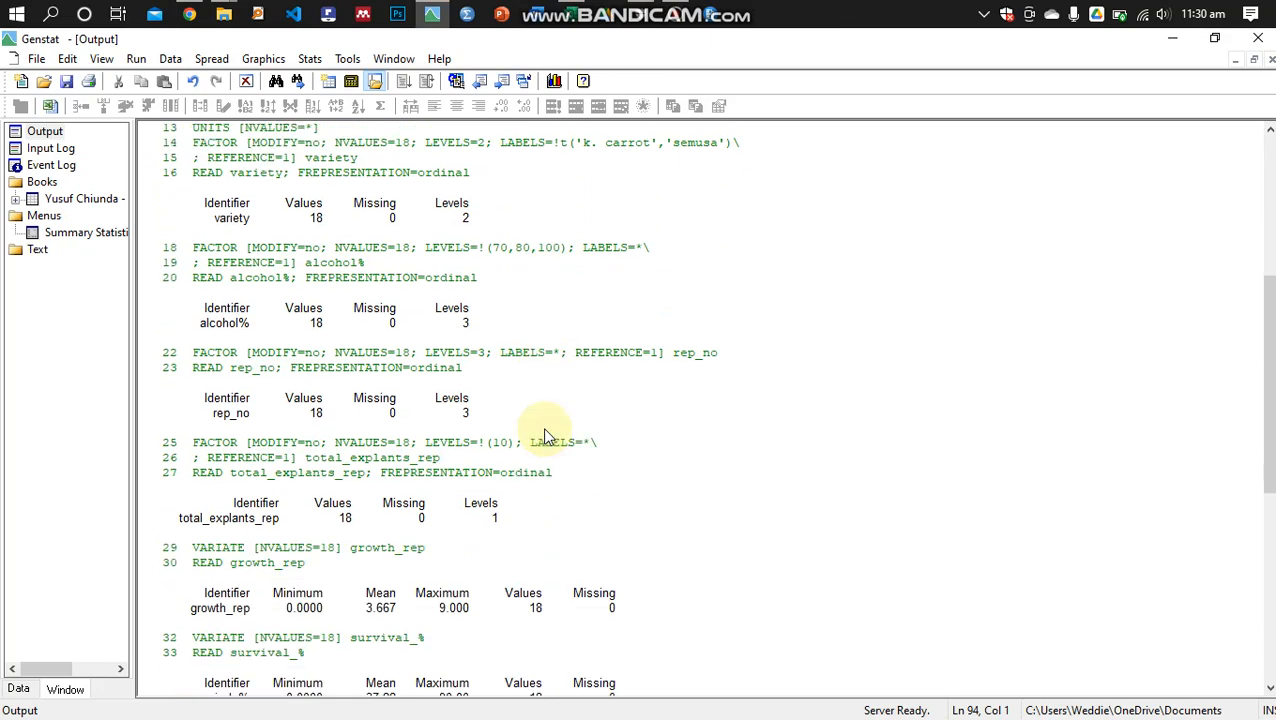
scroll(547, 436, "down", 1)
scroll(545, 433, "up", 2)
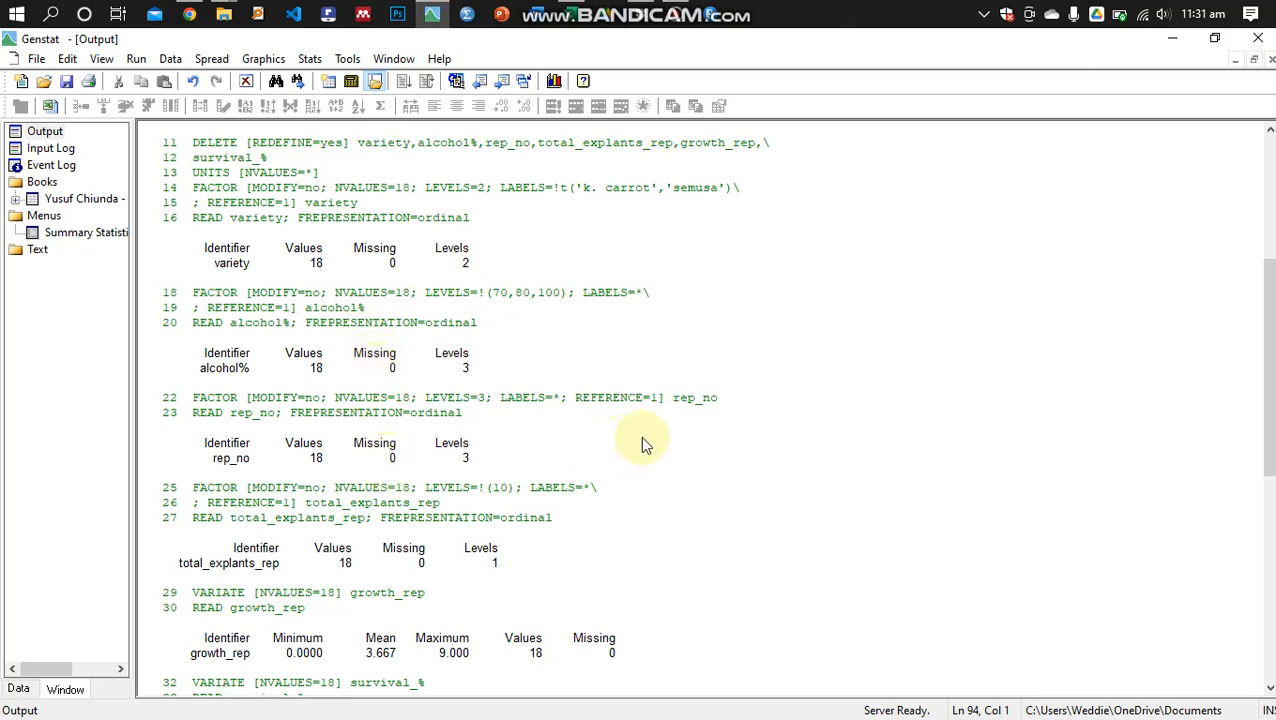
scroll(640, 436, "down", 6)
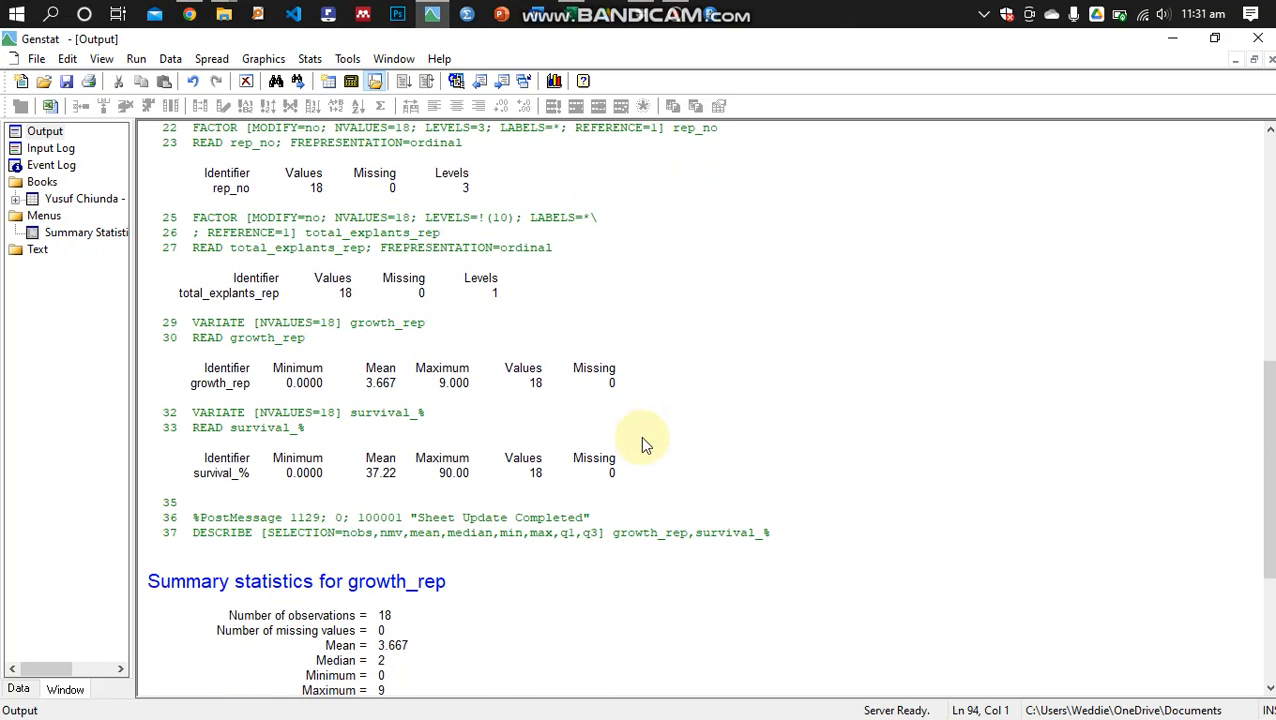
scroll(640, 436, "down", 2)
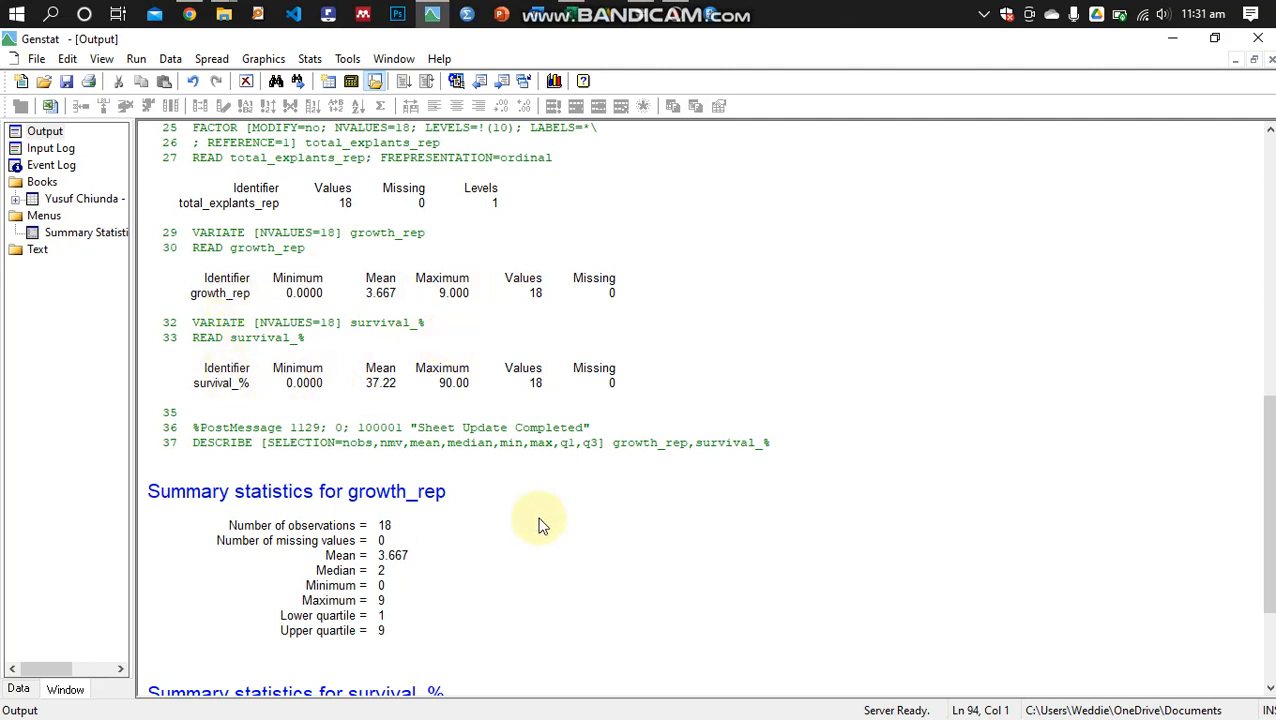
scroll(541, 525, "down", 4)
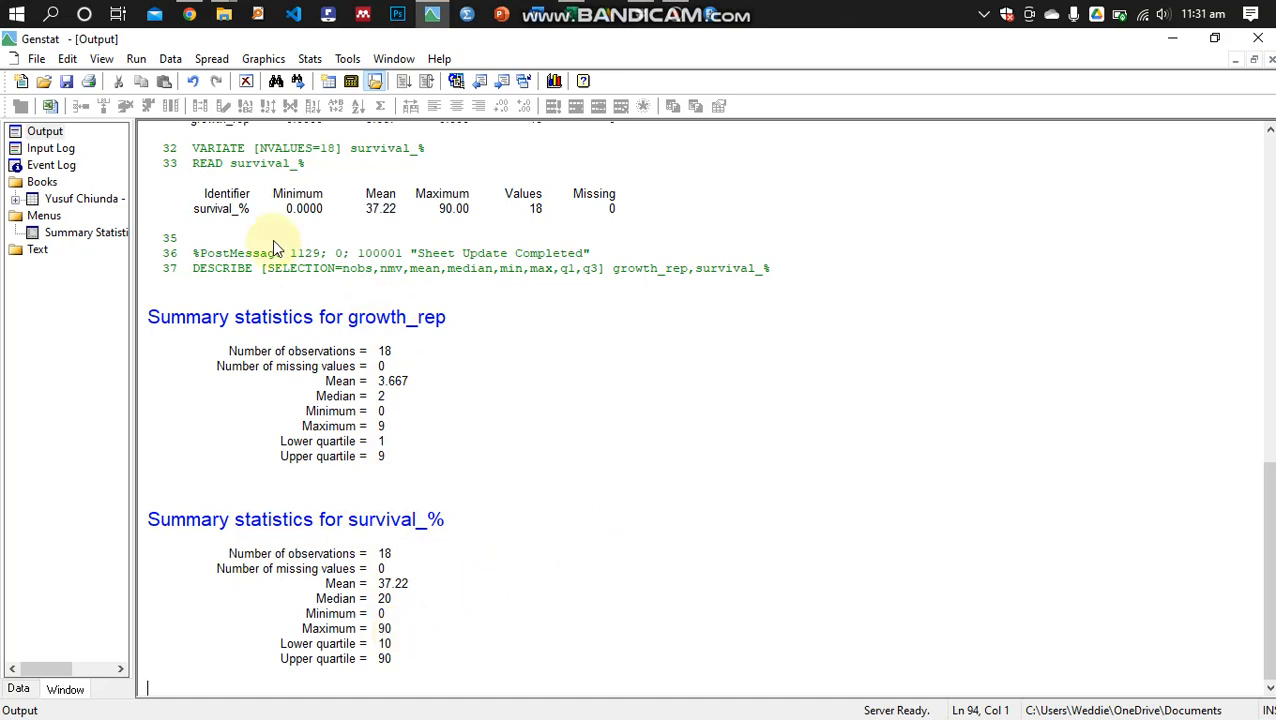
Step: Return to the data spreadsheet and set up a one-way analysis of variance with growth_rep as Y-variate and alcohol% as treatment
double_click(78, 199)
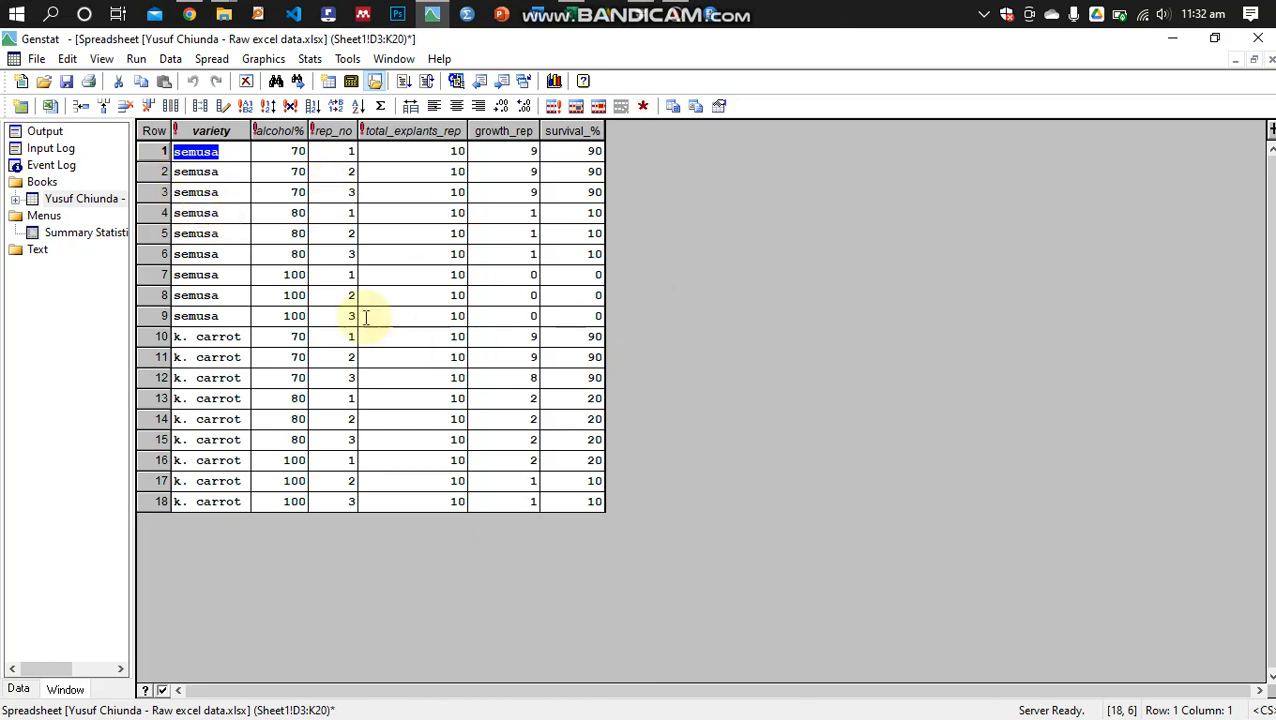
left_click(310, 59)
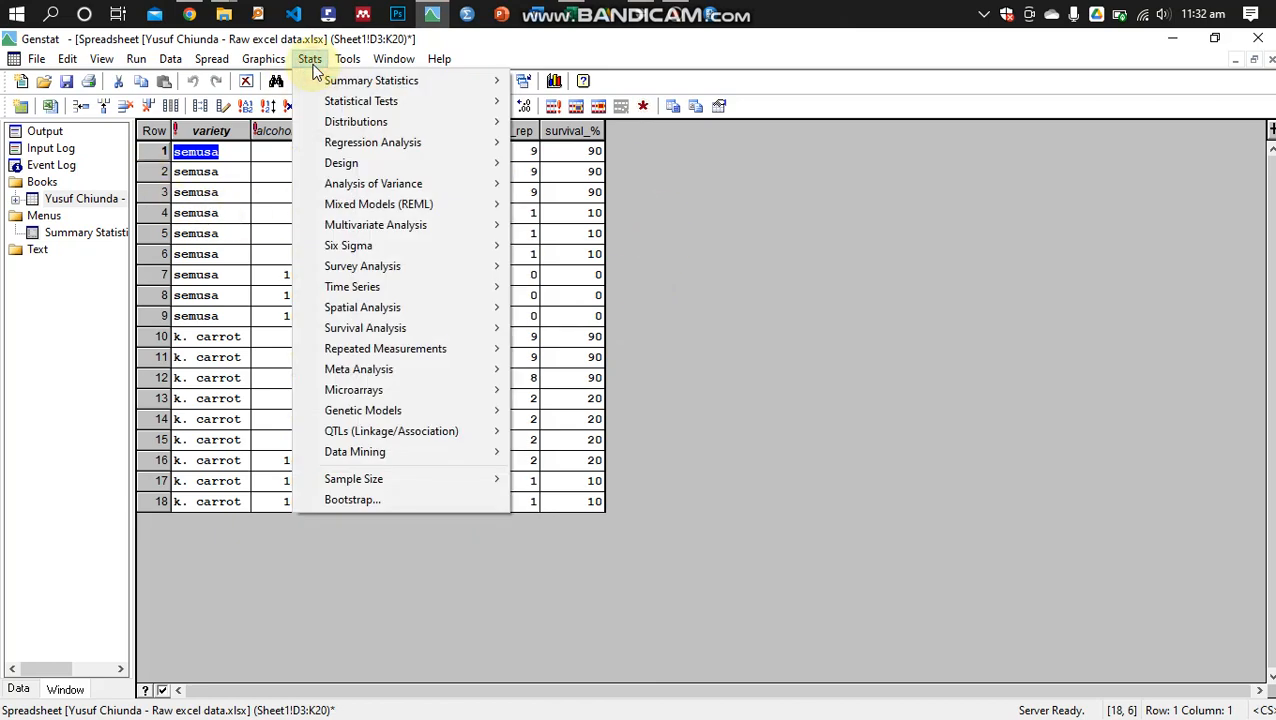
mouse_move(395, 186)
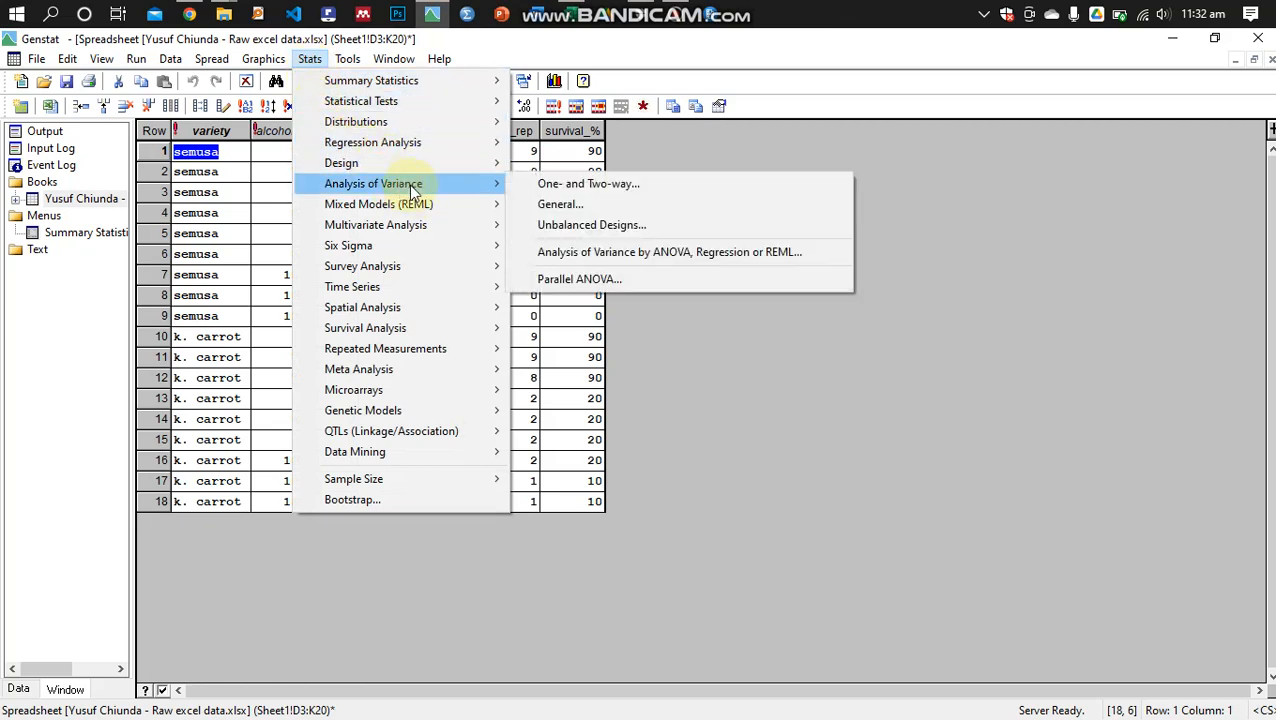
left_click(604, 183)
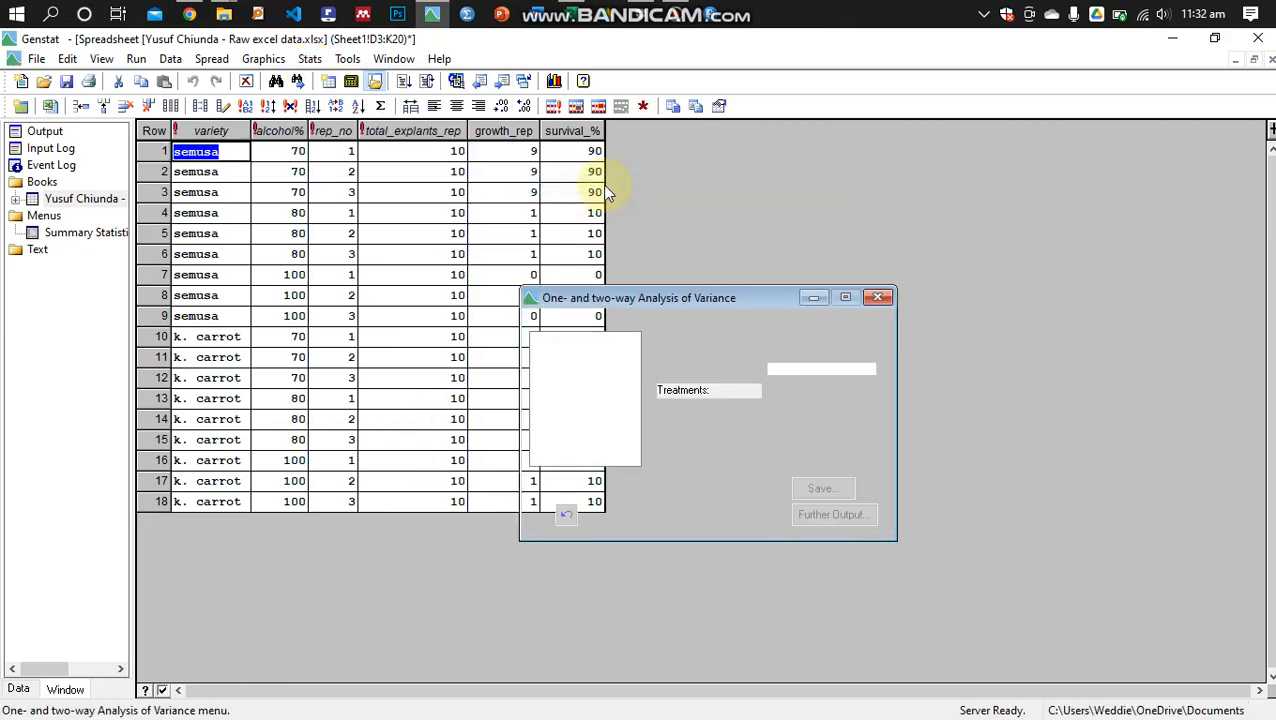
left_click_drag(731, 300, 882, 163)
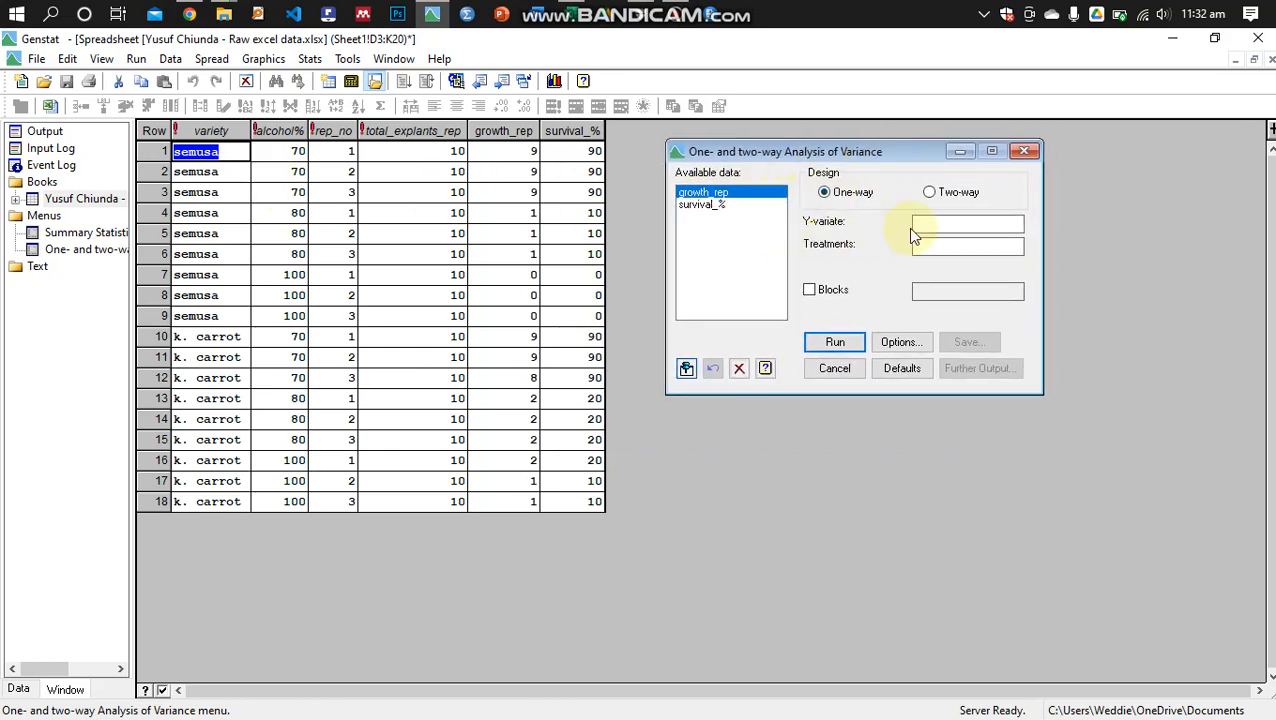
double_click(698, 192)
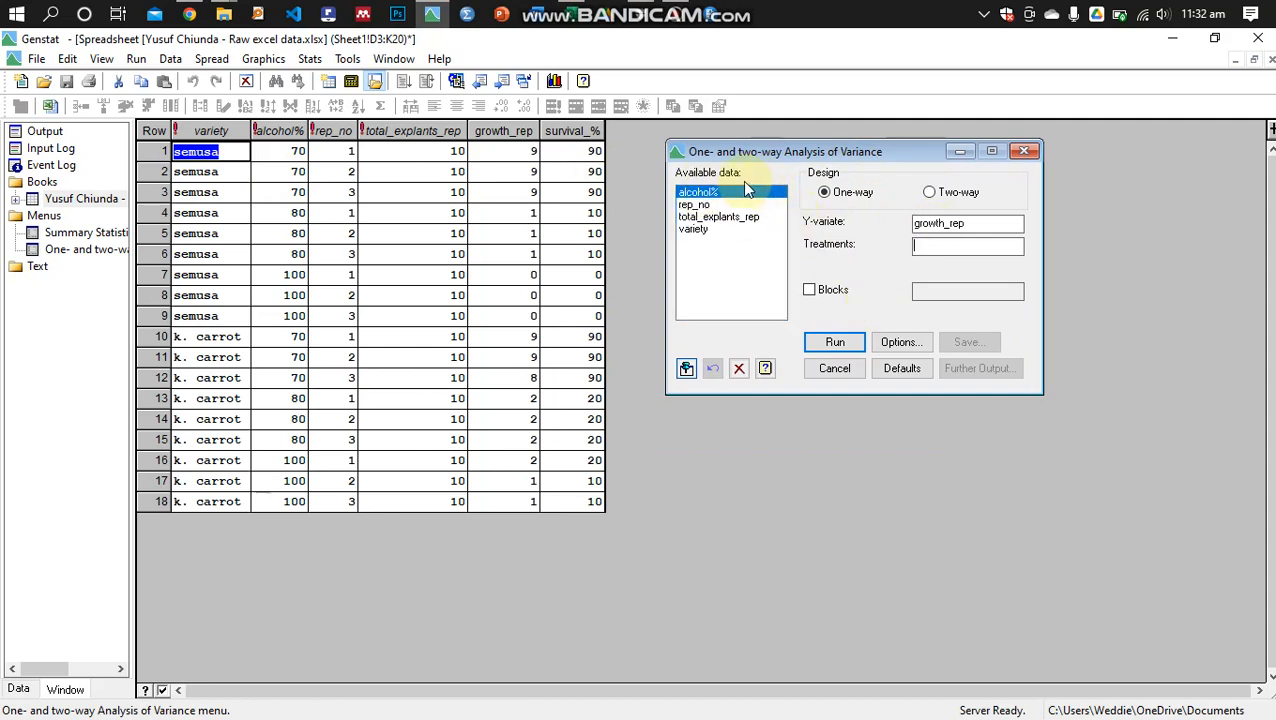
double_click(694, 193)
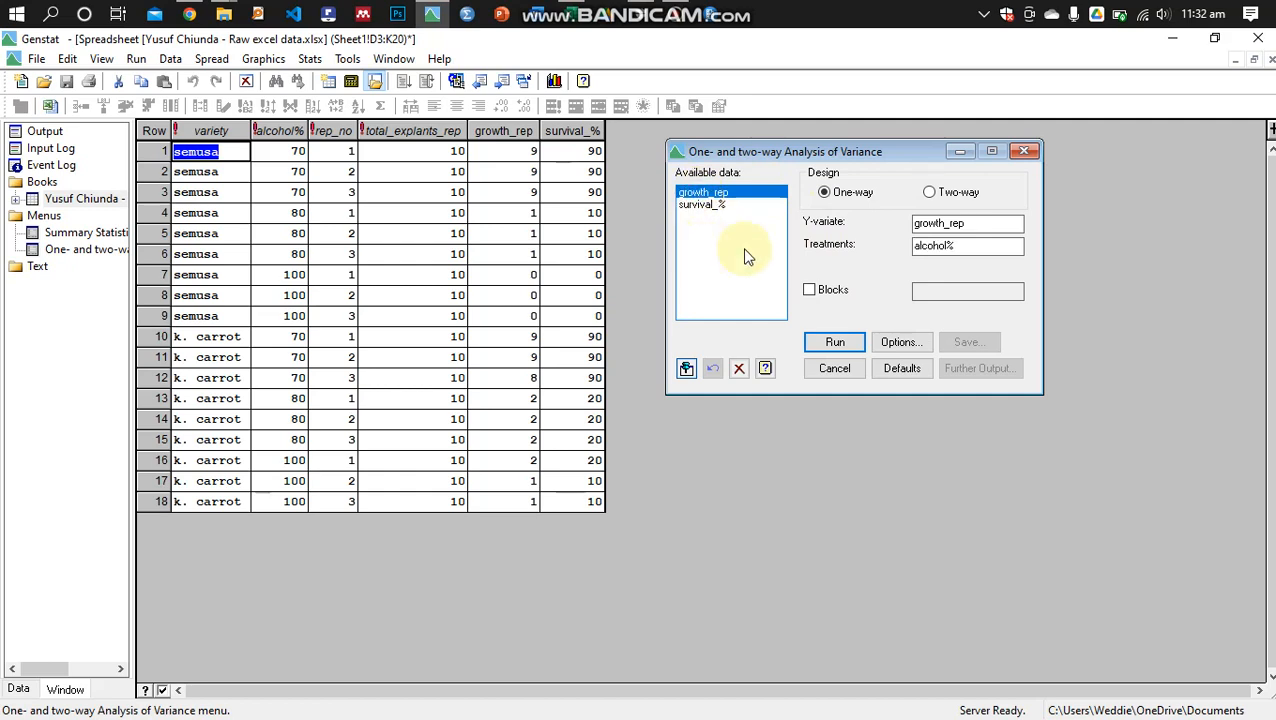
Step: Include %cv and LSDs in the ANOVA display options
left_click(900, 342)
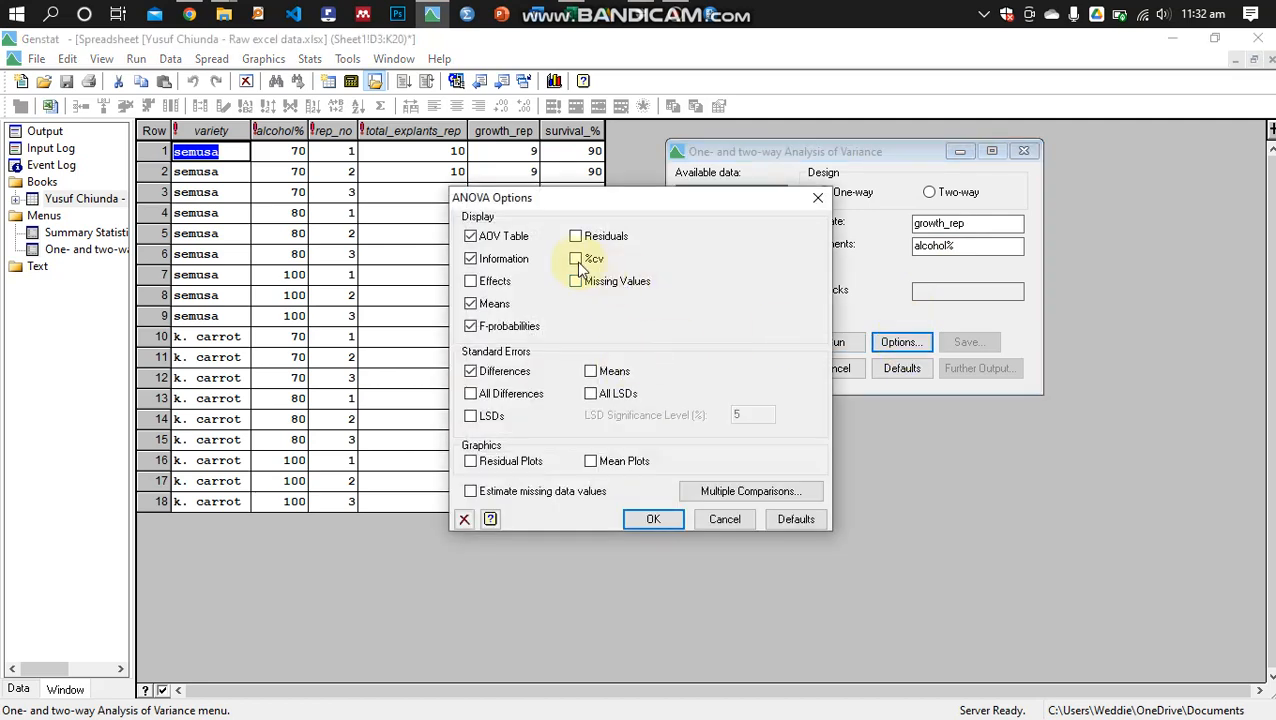
left_click(575, 260)
left_click(471, 416)
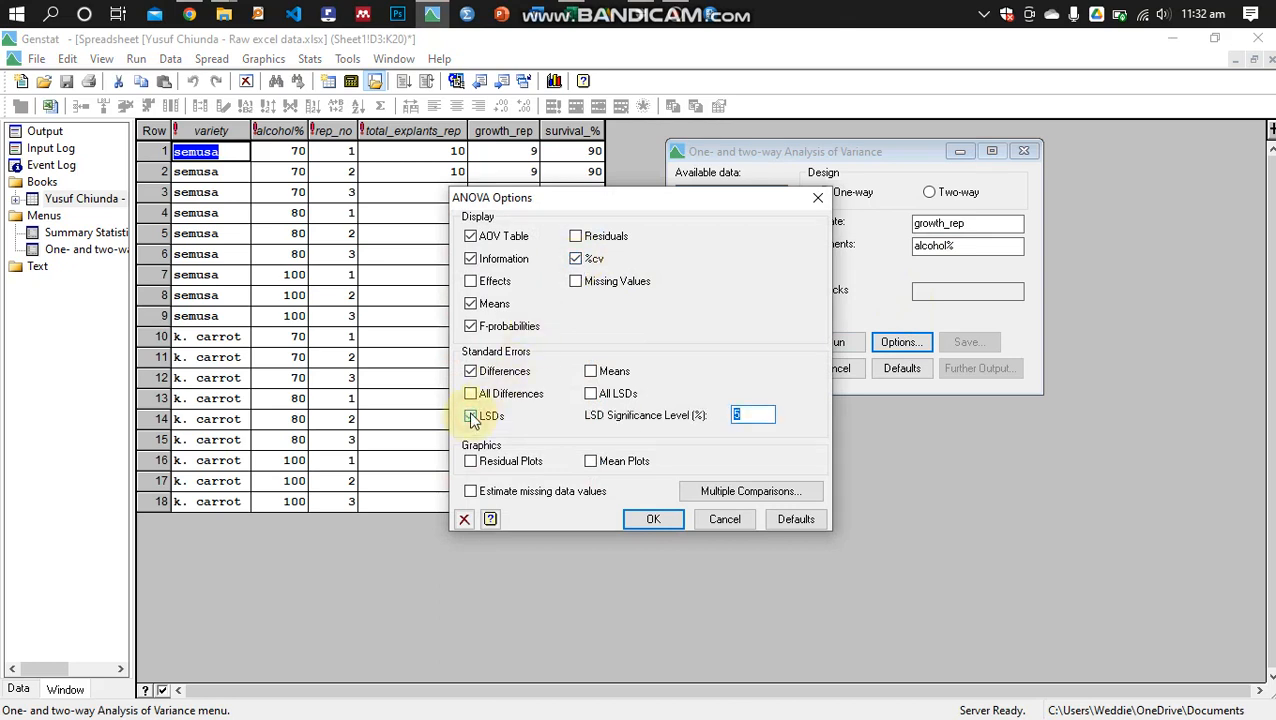
Step: Enable multiple comparisons using Fisher's Protected LSD with means sorted descending, and accept the ANOVA options
left_click(752, 492)
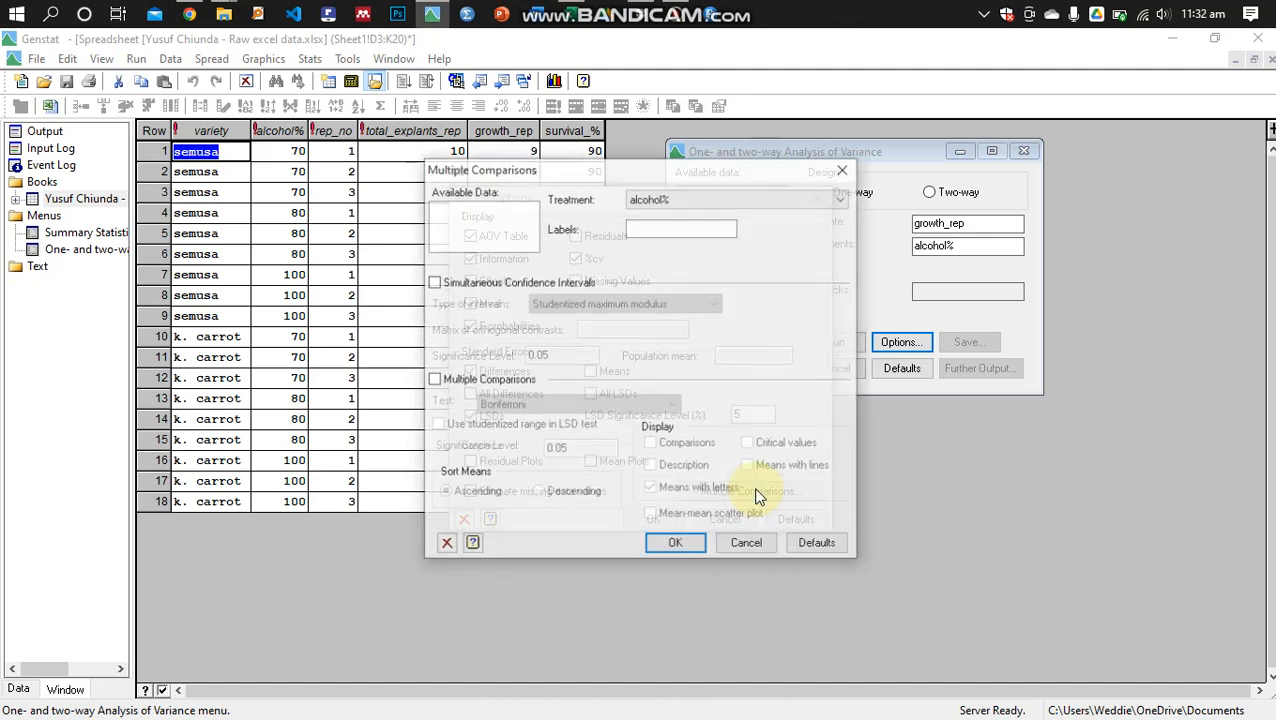
left_click(432, 380)
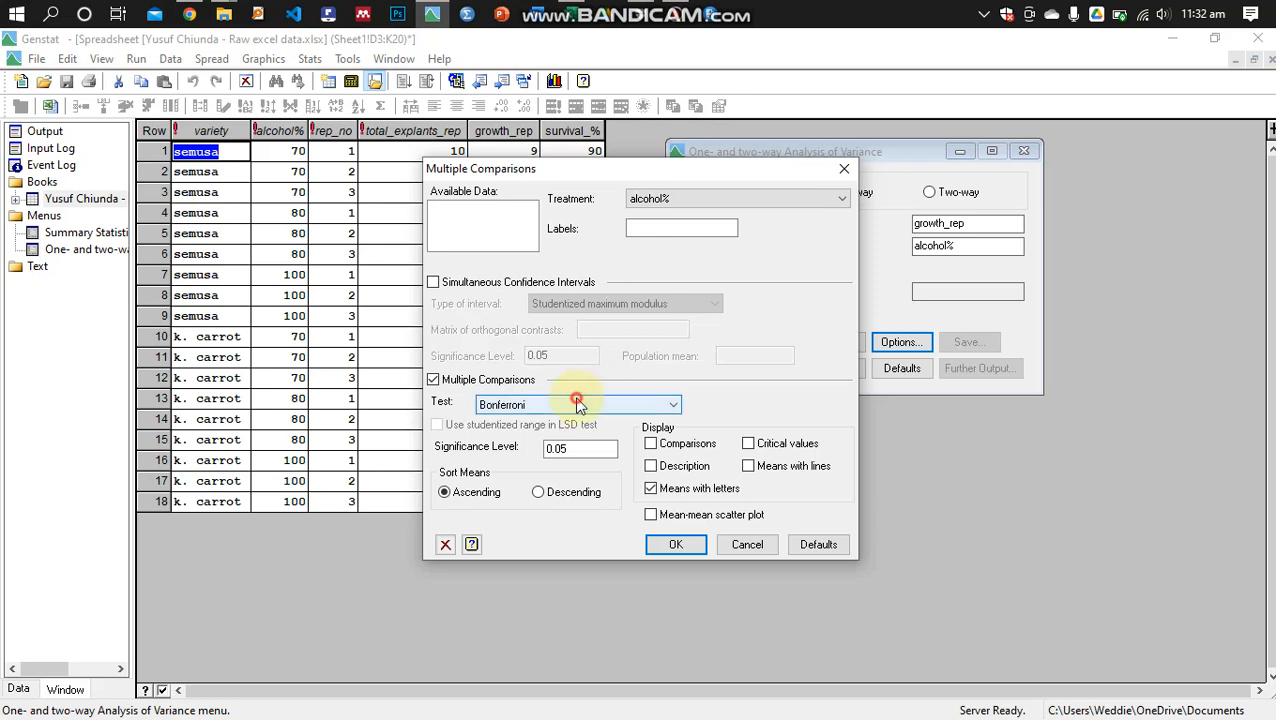
left_click(575, 401)
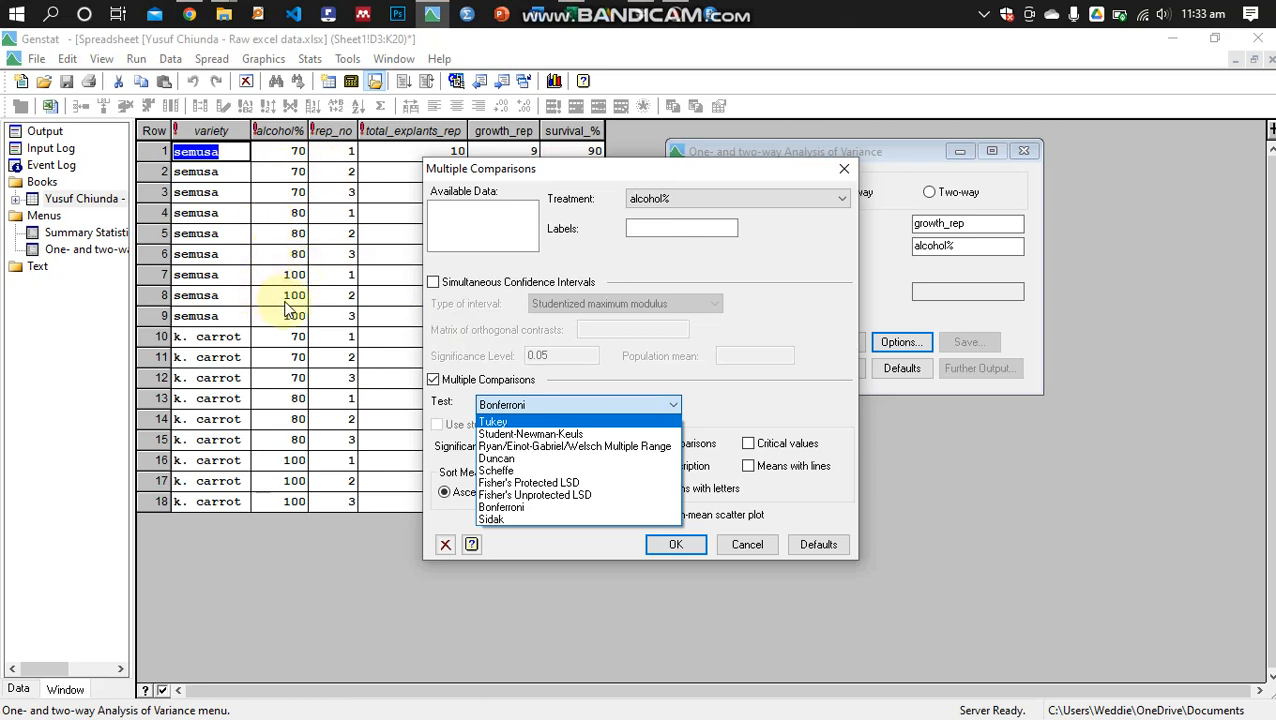
left_click(520, 486)
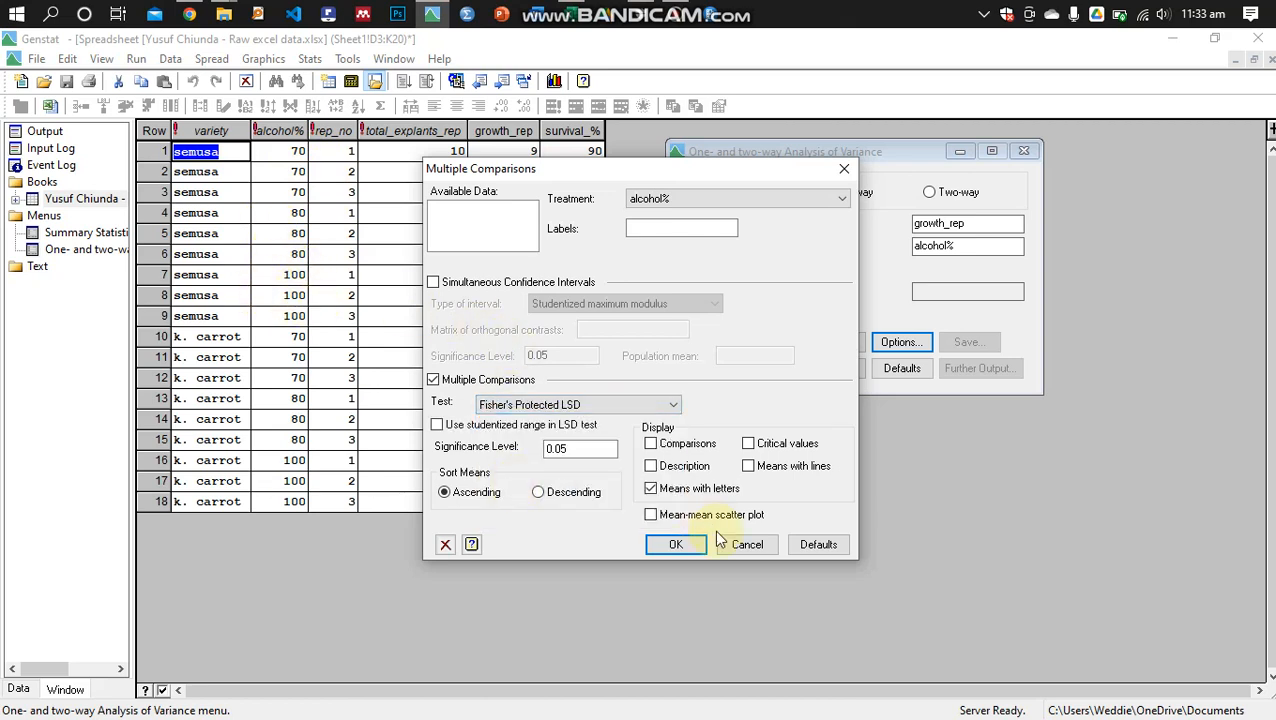
left_click(540, 492)
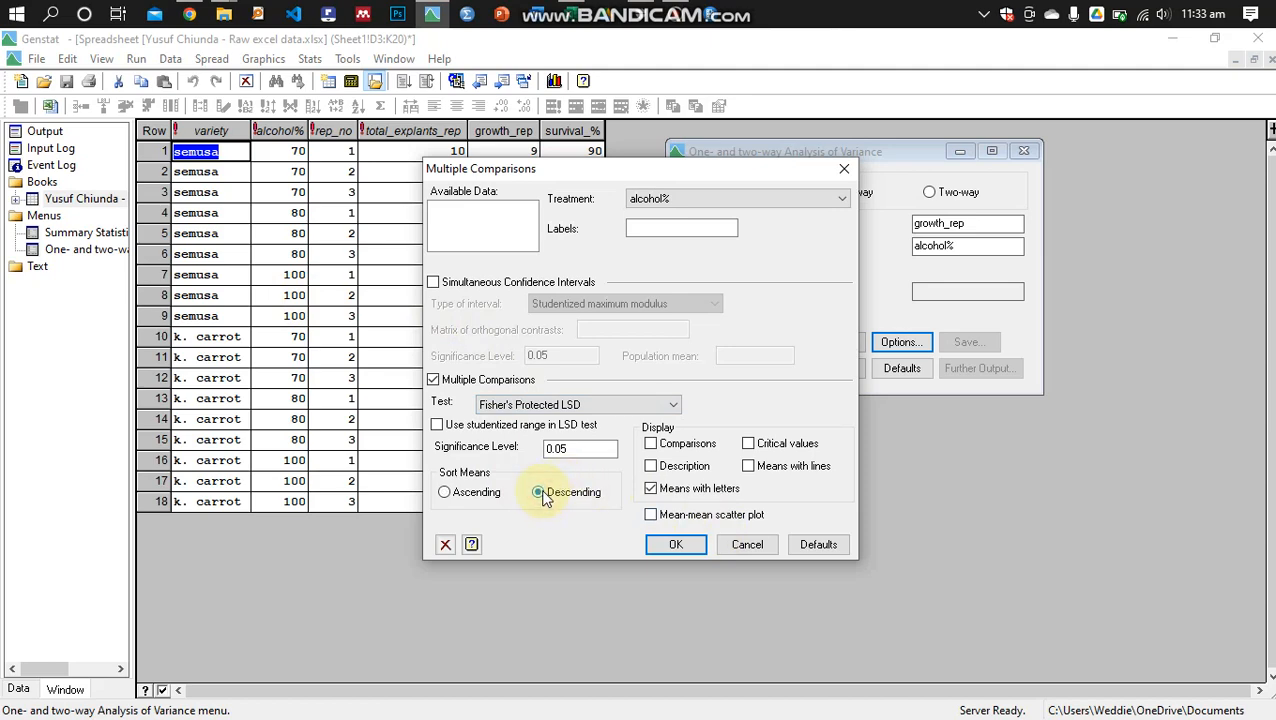
left_click(677, 545)
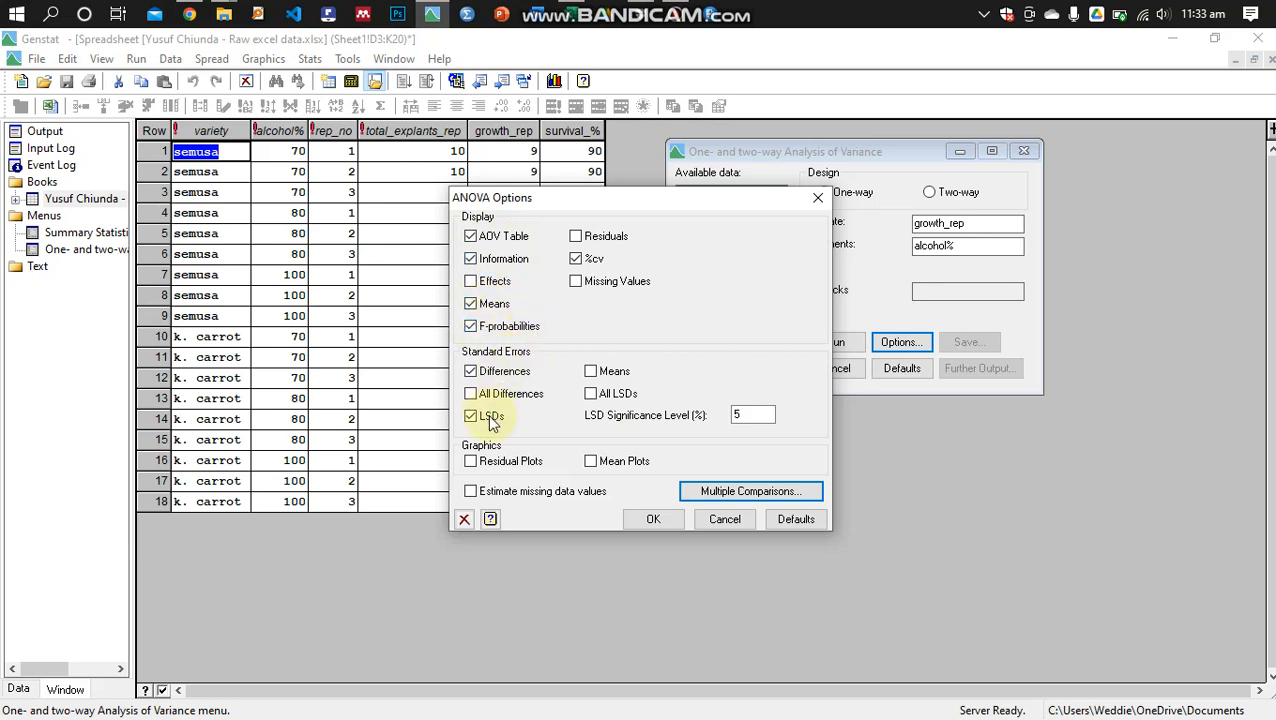
double_click(737, 414)
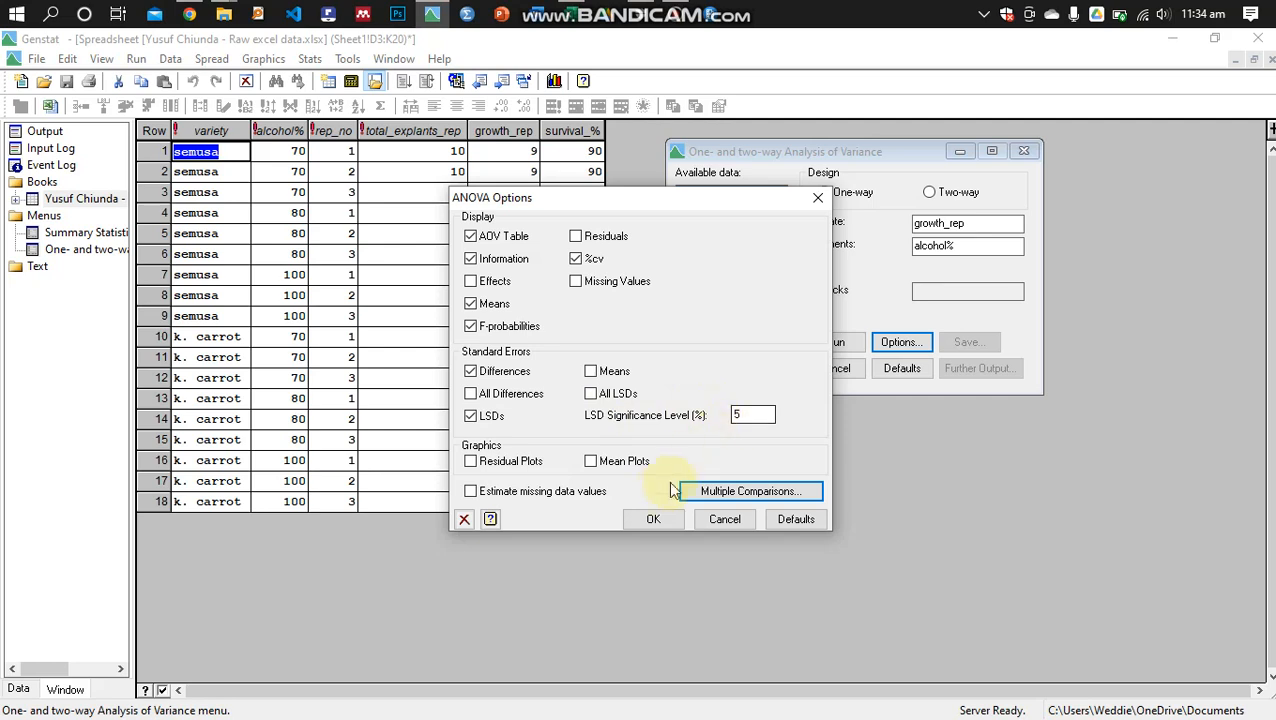
left_click(640, 519)
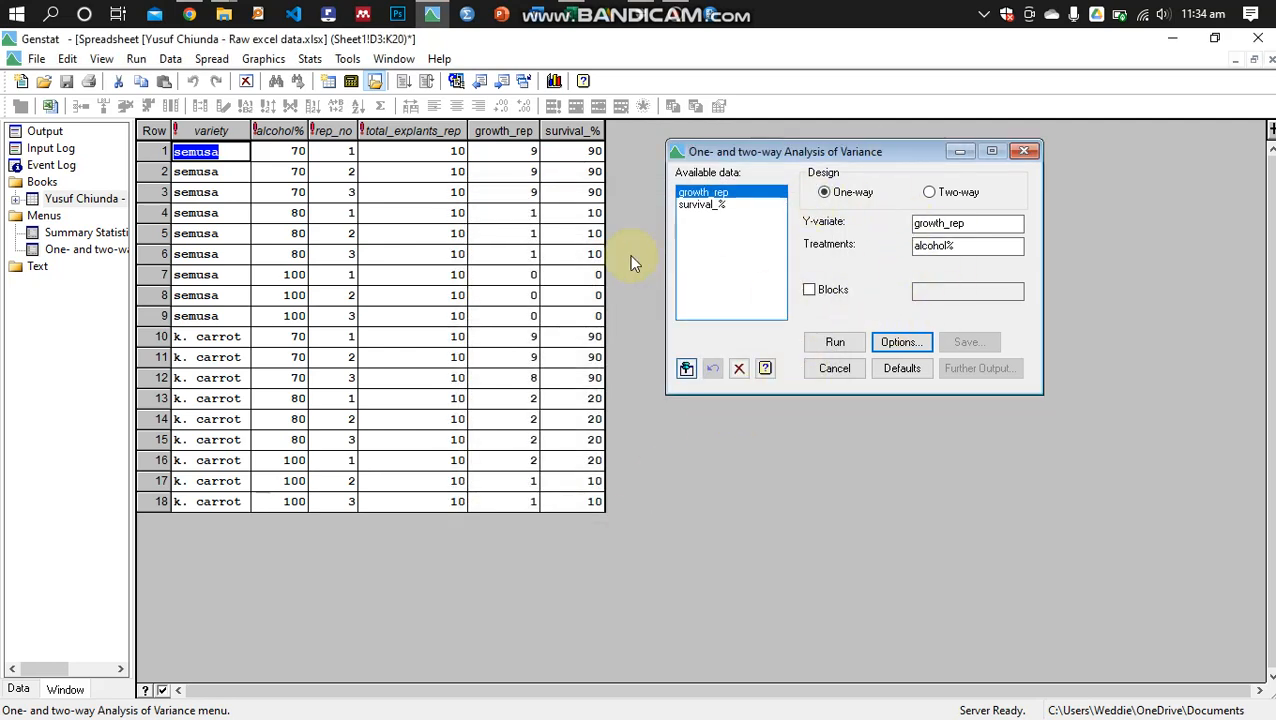
Step: Run the one-way ANOVA of growth_rep by alcohol% and examine its analysis of variance table and means in the output
left_click(819, 342)
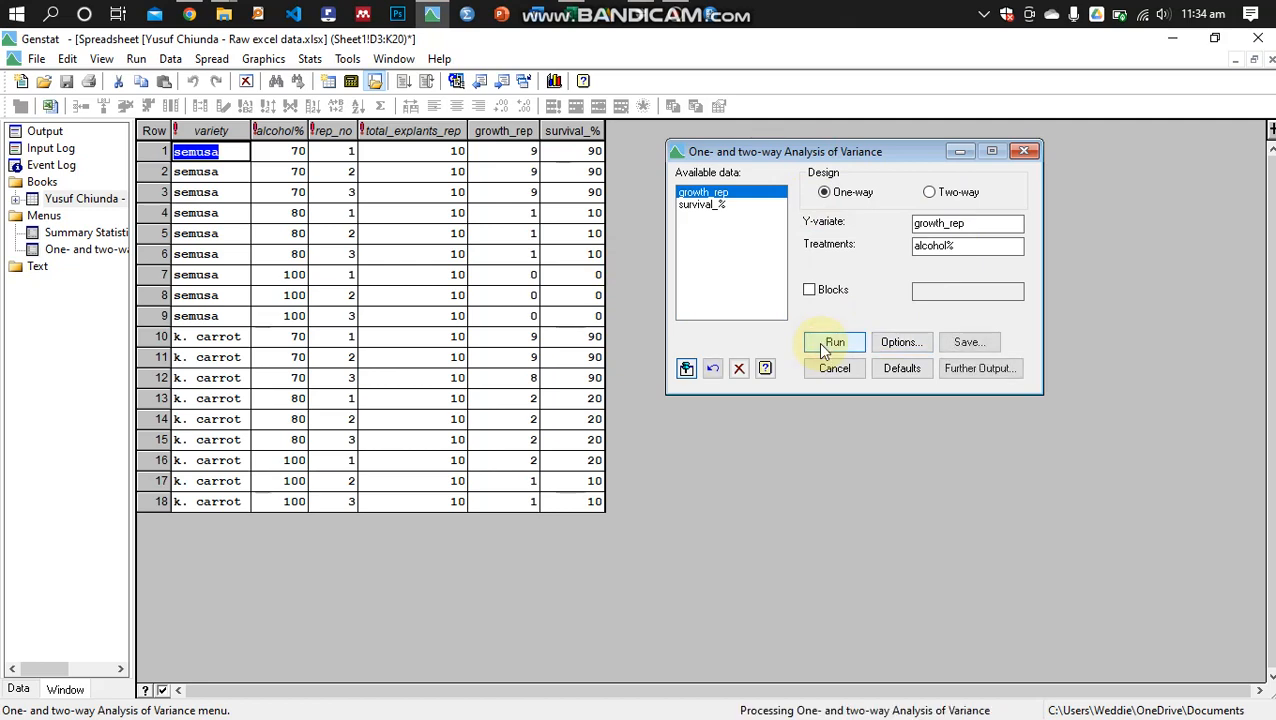
left_click(50, 132)
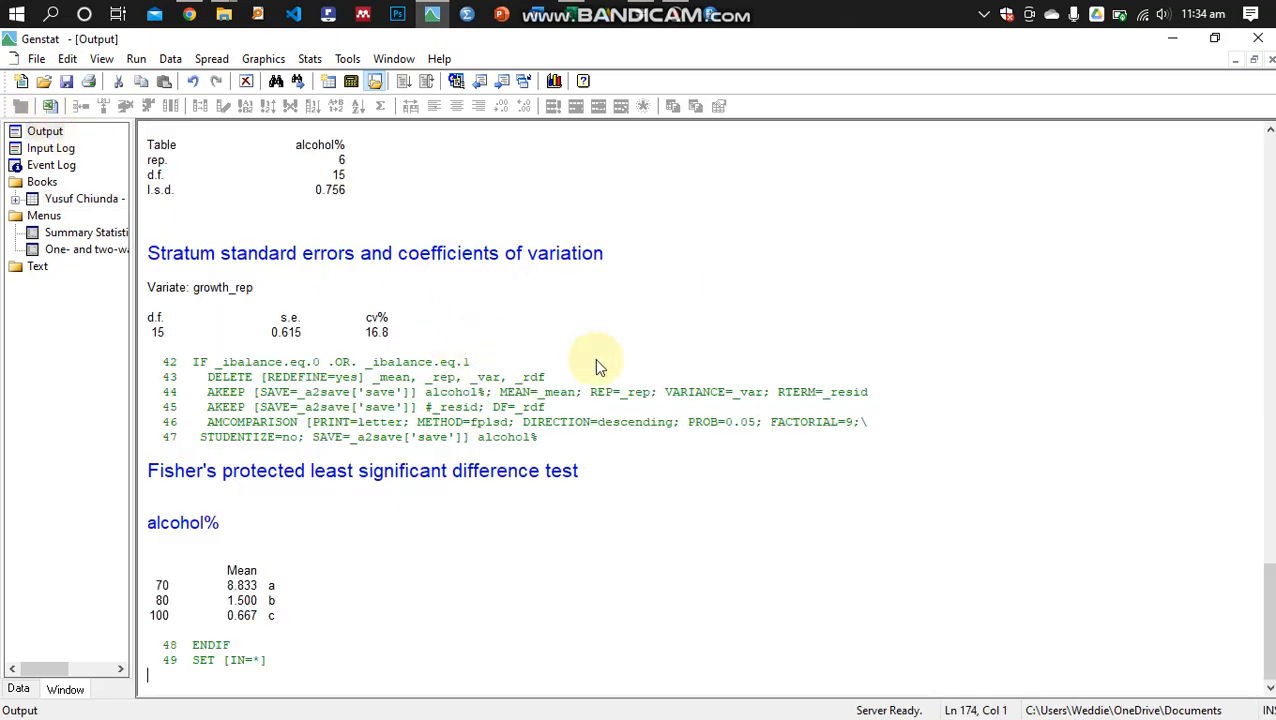
scroll(594, 358, "up", 10)
scroll(596, 366, "up", 10)
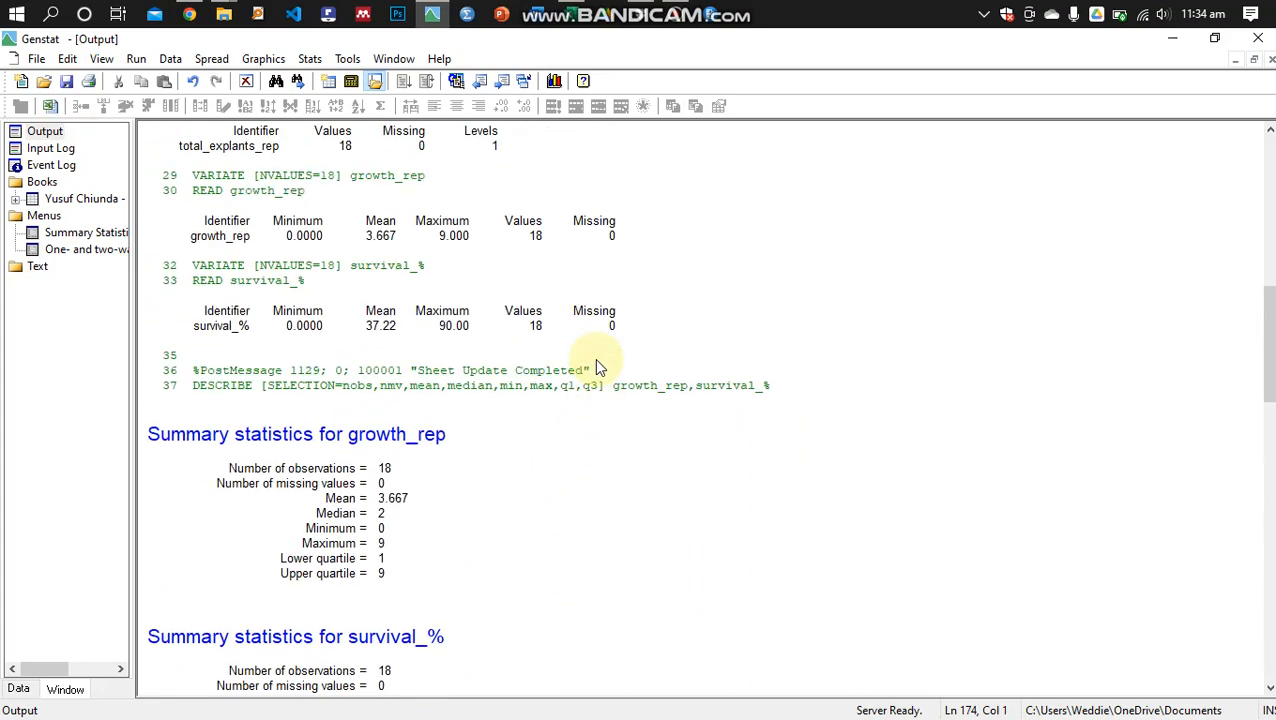
scroll(596, 366, "down", 17)
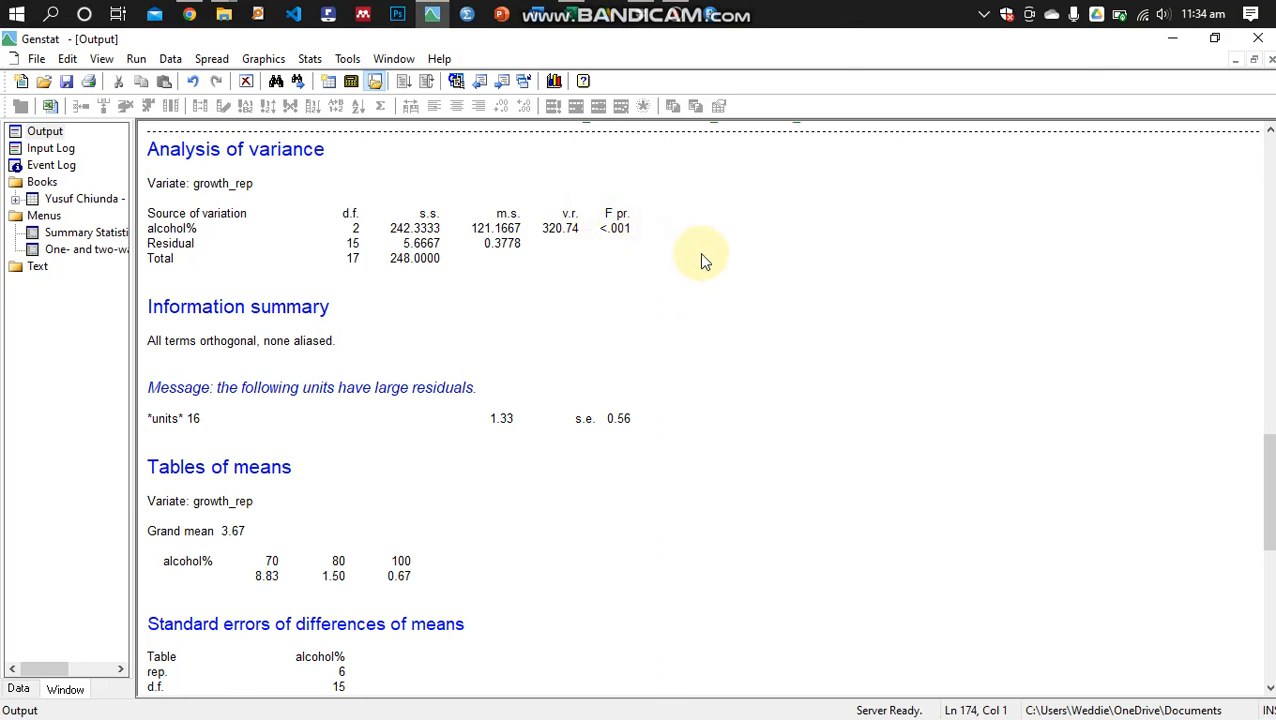
scroll(701, 412, "down", 3)
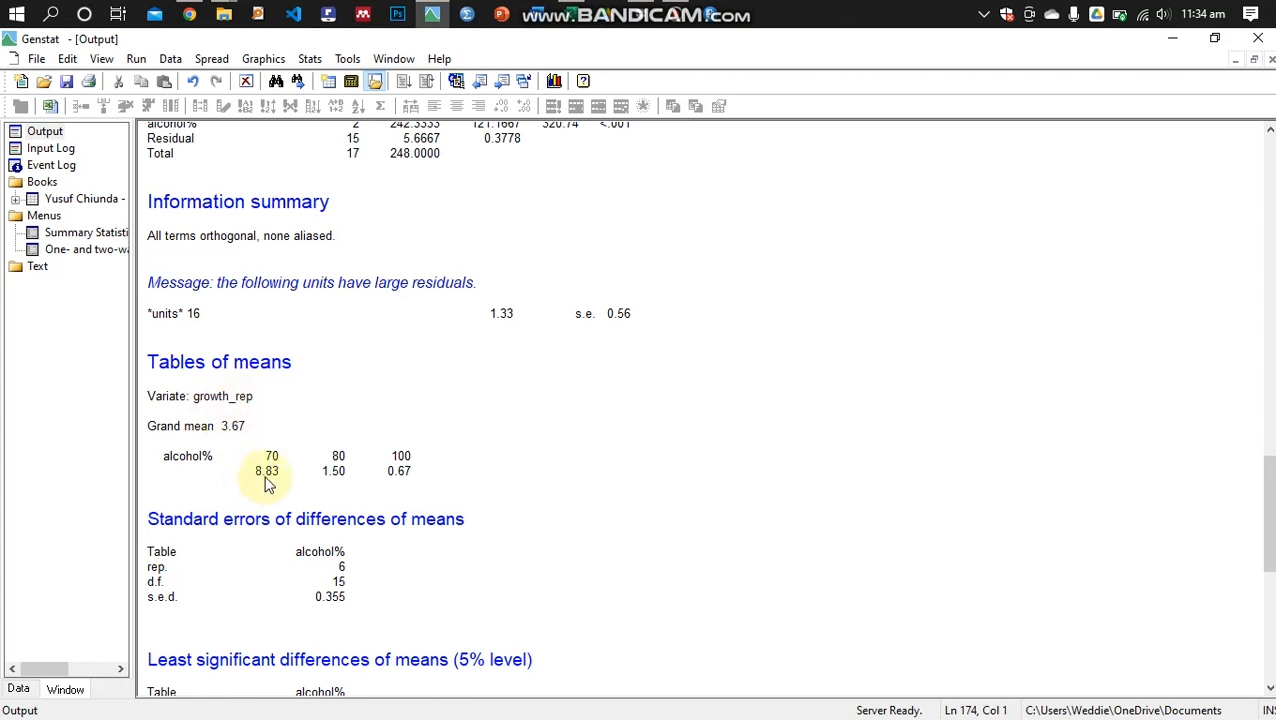
Step: Compare the growth_rep means with the data spreadsheet, and examine the standard errors, LSD, cv% and Fisher's protected LSD test in the output
left_click(84, 203)
double_click(86, 203)
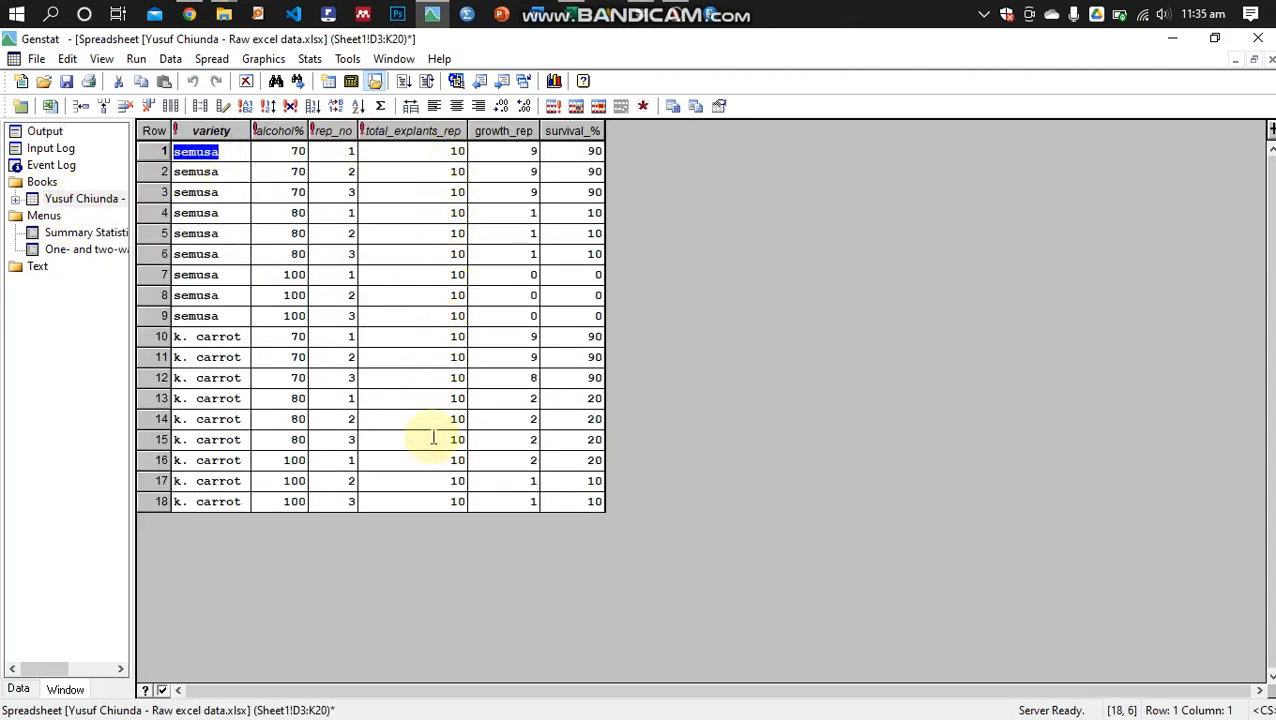
left_click(45, 131)
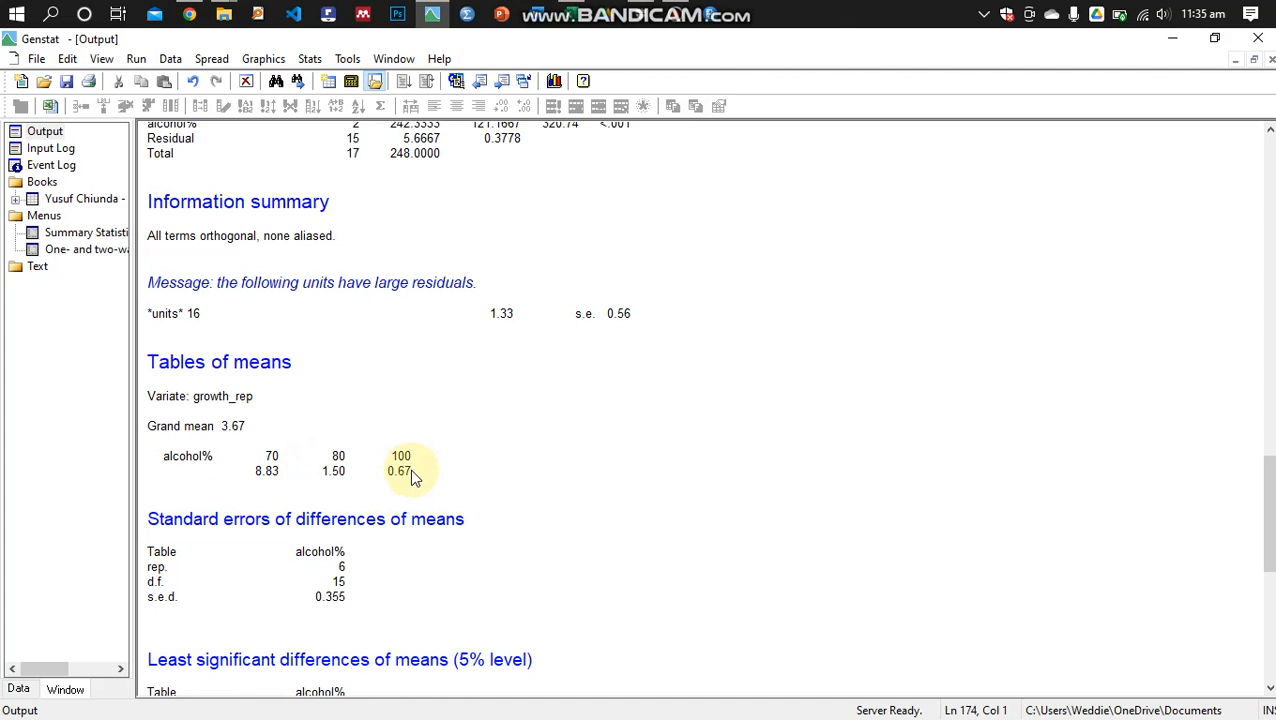
scroll(410, 469, "down", 4)
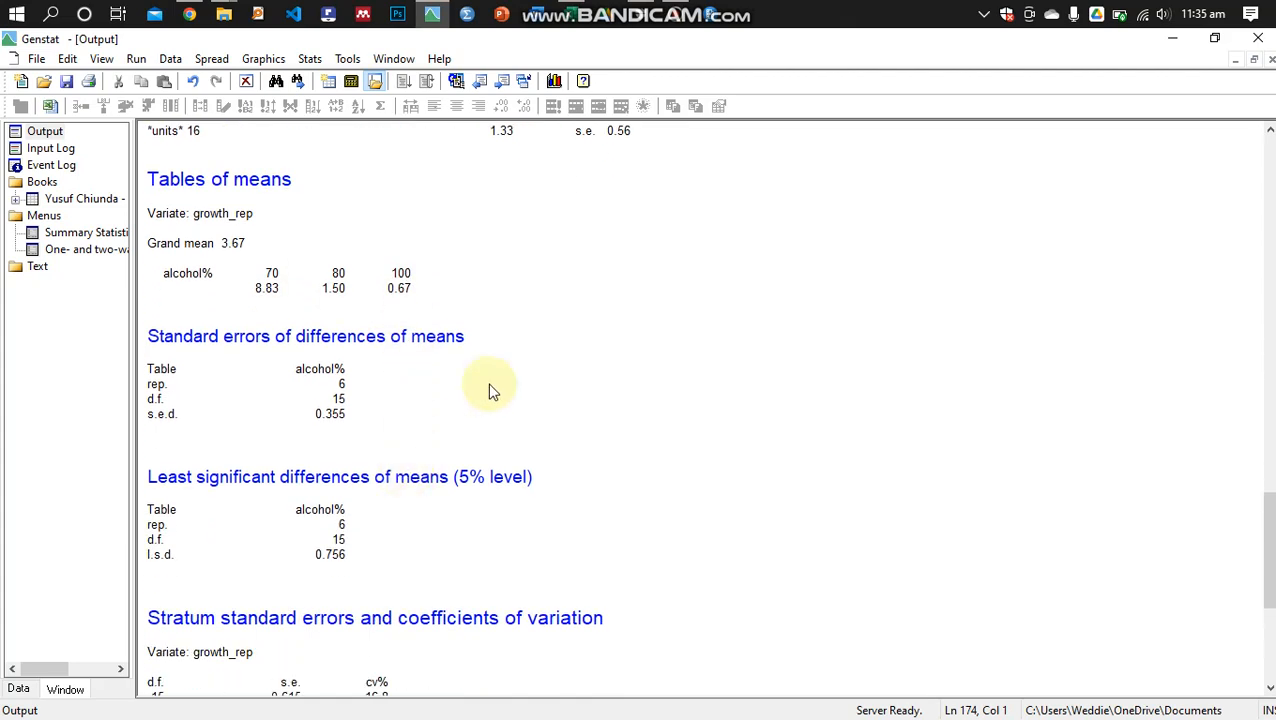
scroll(415, 445, "down", 2)
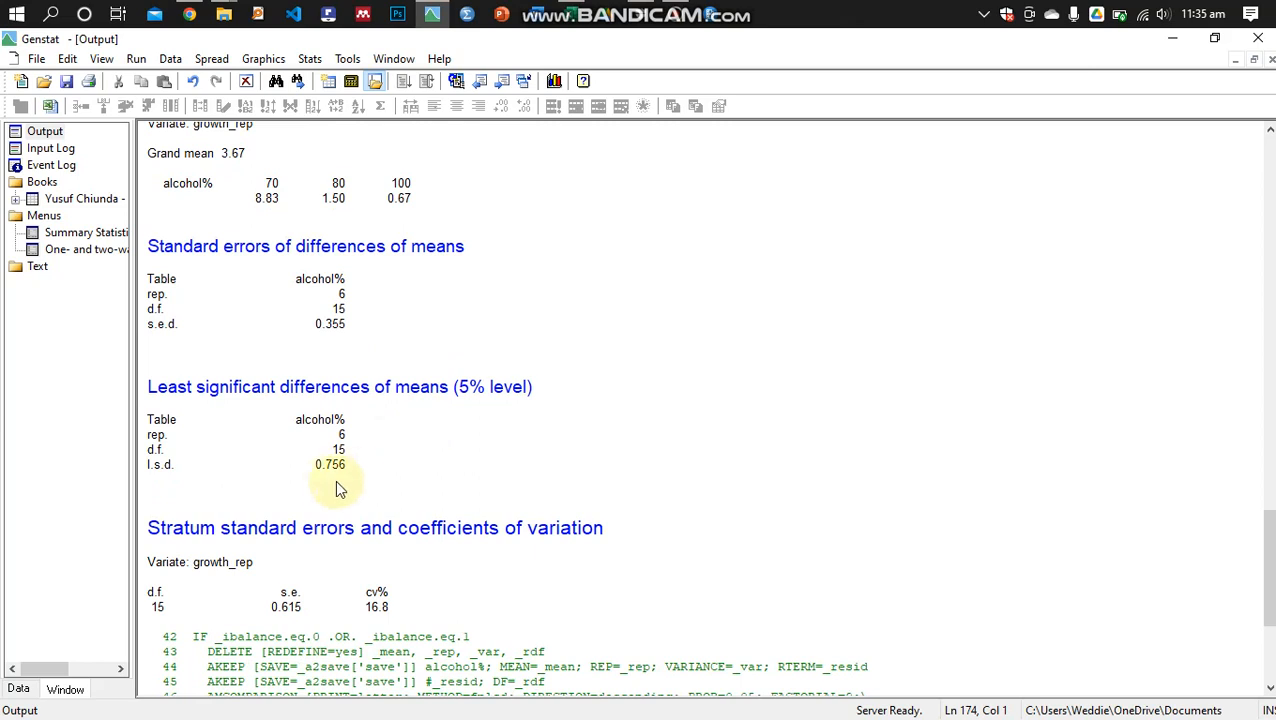
scroll(440, 490, "down", 3)
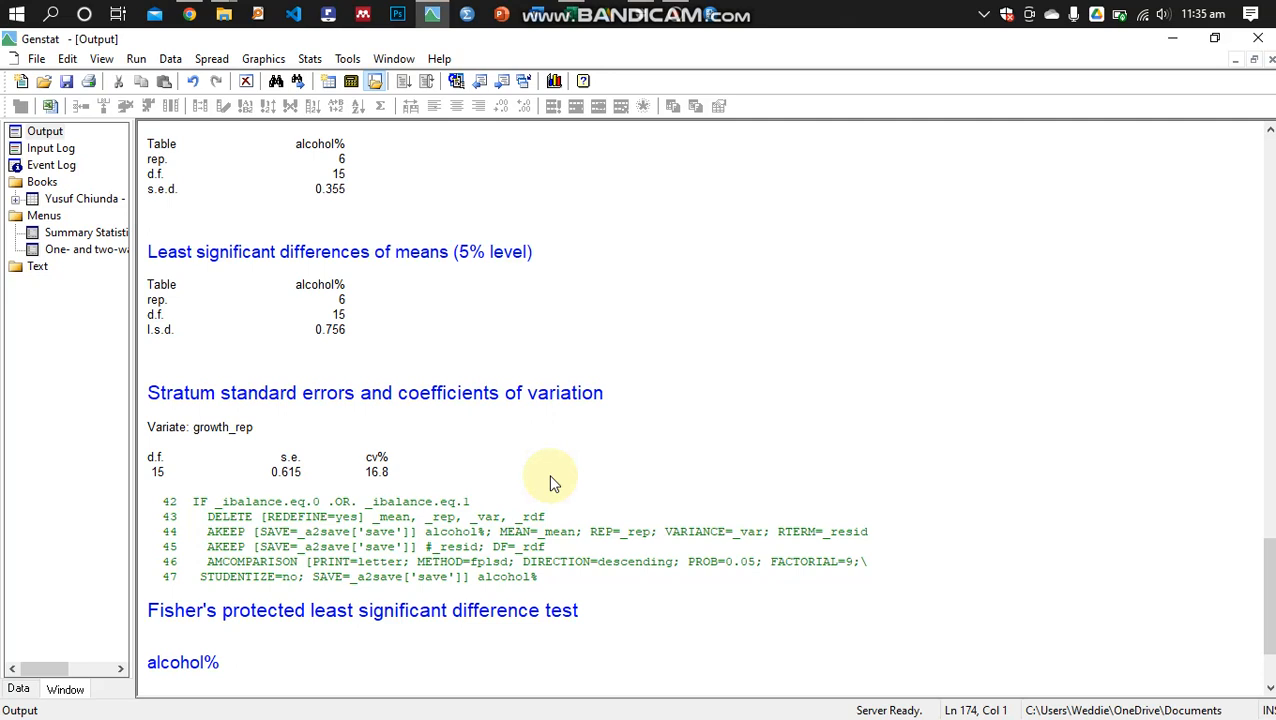
scroll(550, 484, "down", 3)
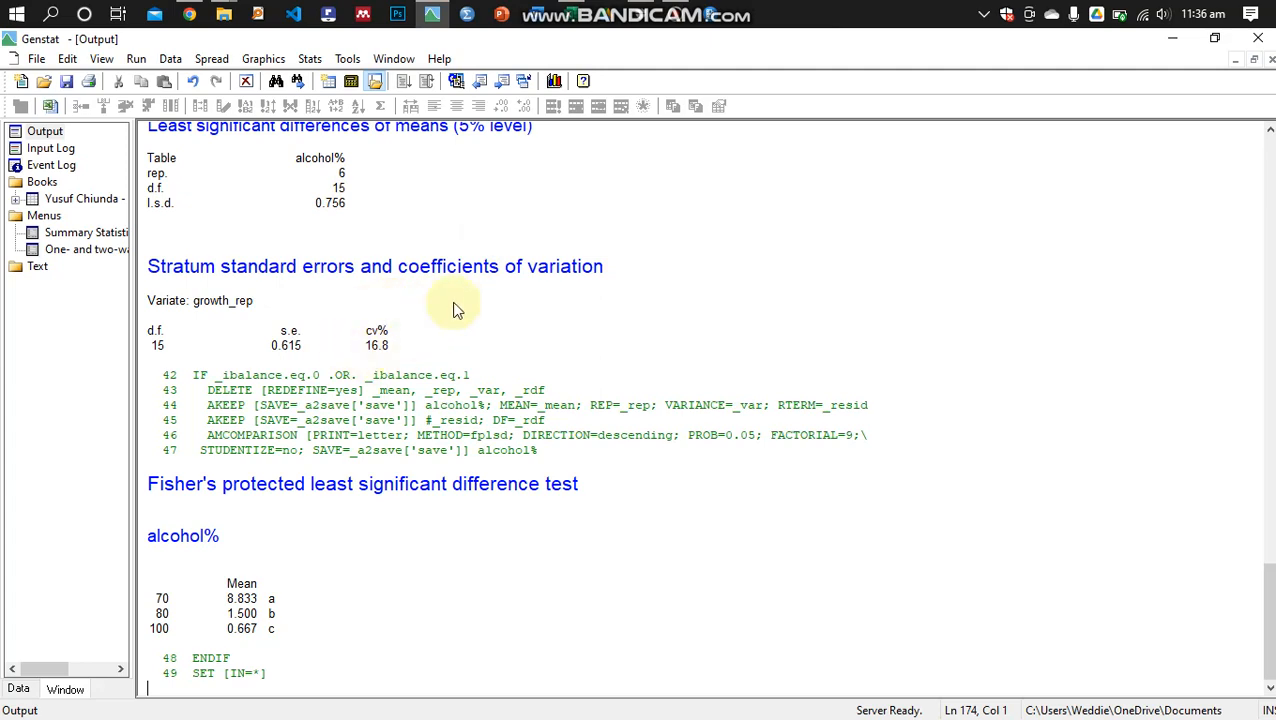
scroll(453, 310, "up", 10)
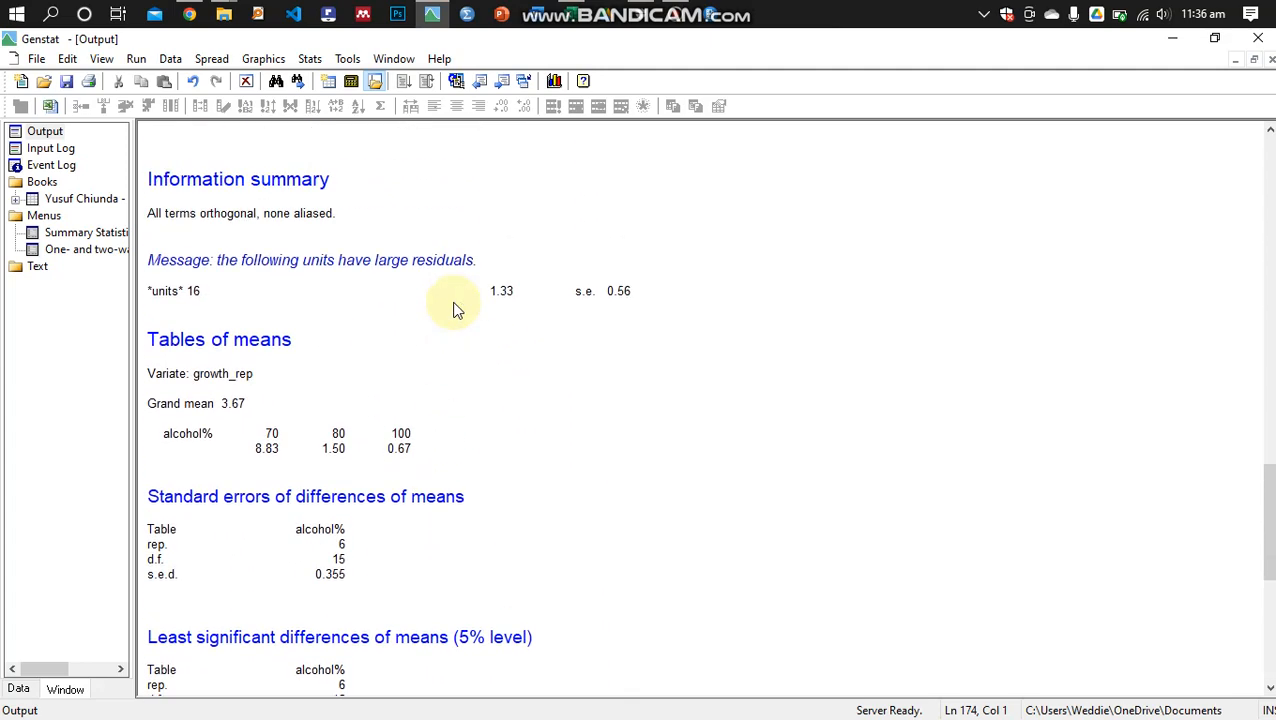
scroll(453, 310, "up", 4)
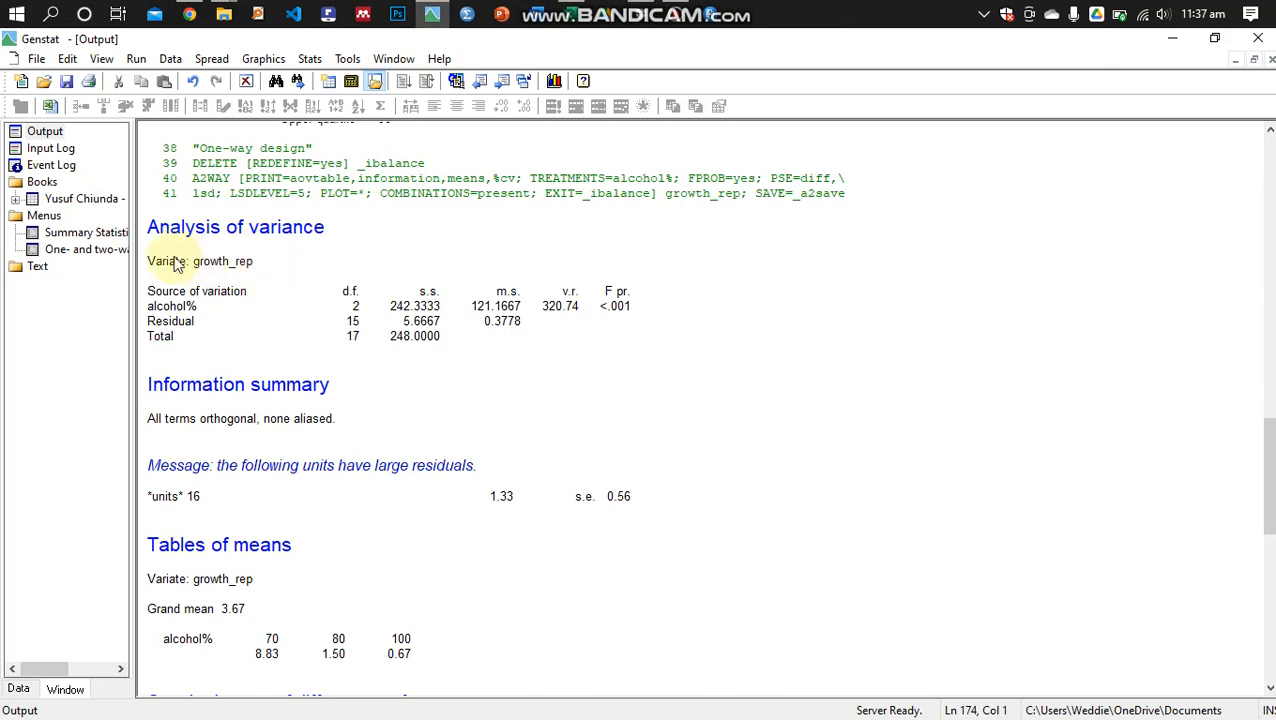
Step: Rerun the one-way ANOVA with survival_% as the Y-variate and alcohol% as treatment, and examine its output
double_click(85, 257)
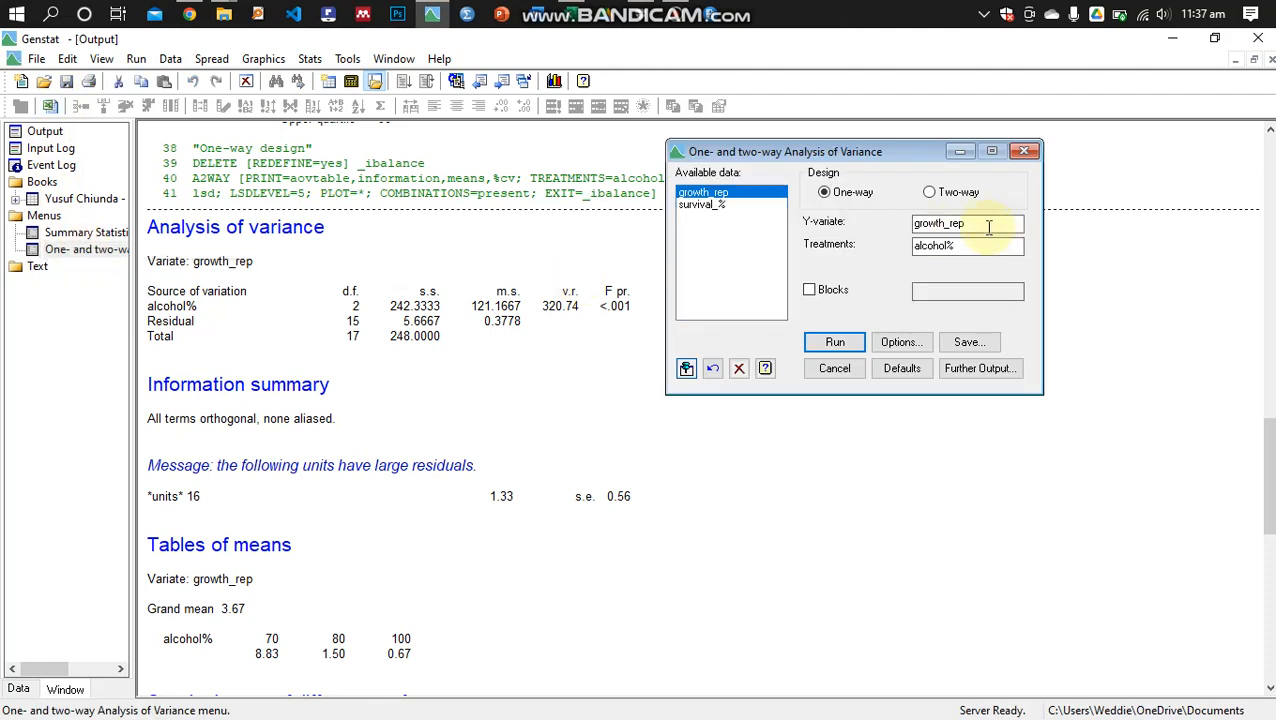
double_click(710, 205)
left_click(835, 342)
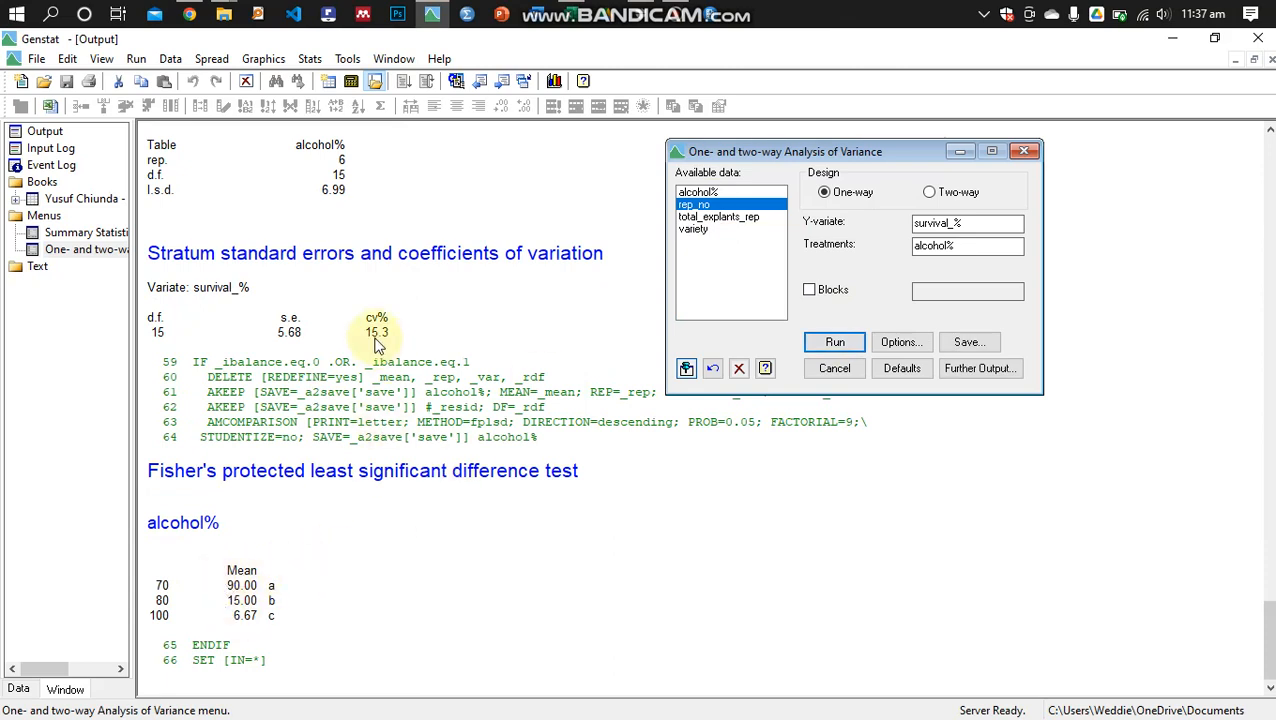
scroll(340, 350, "up", 3)
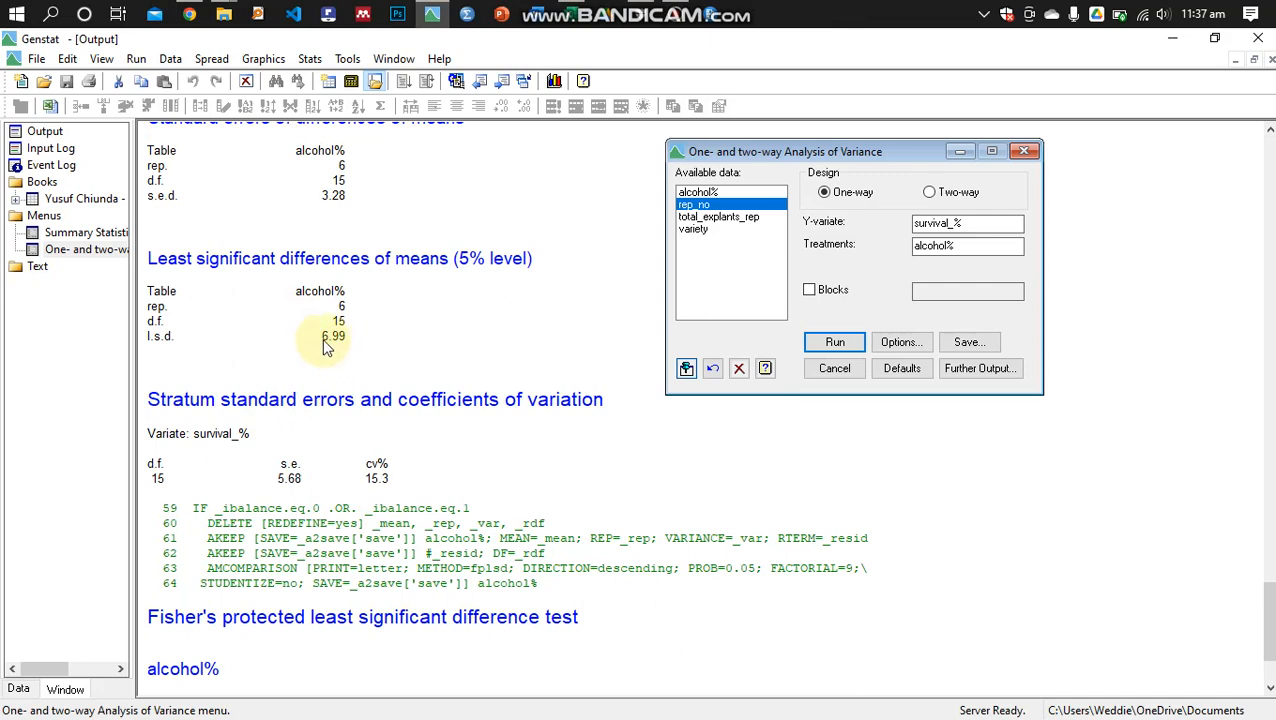
scroll(340, 350, "up", 3)
scroll(340, 347, "up", 7)
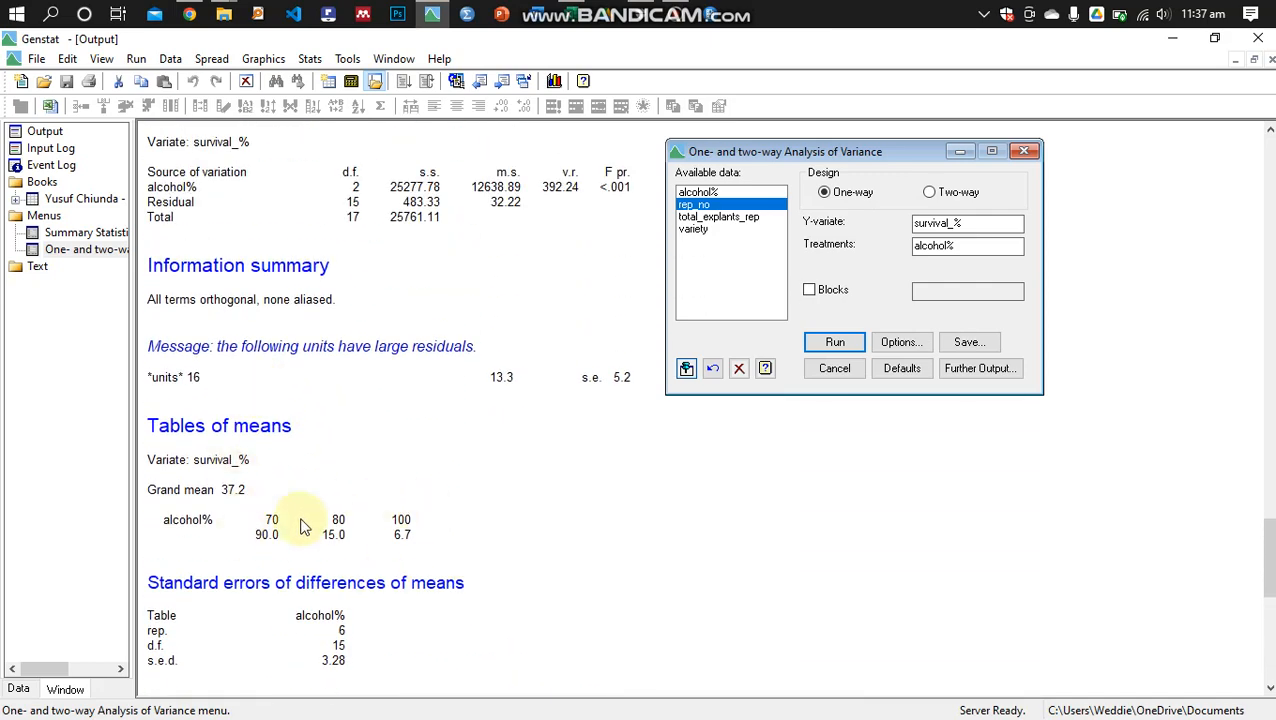
scroll(590, 378, "up", 2)
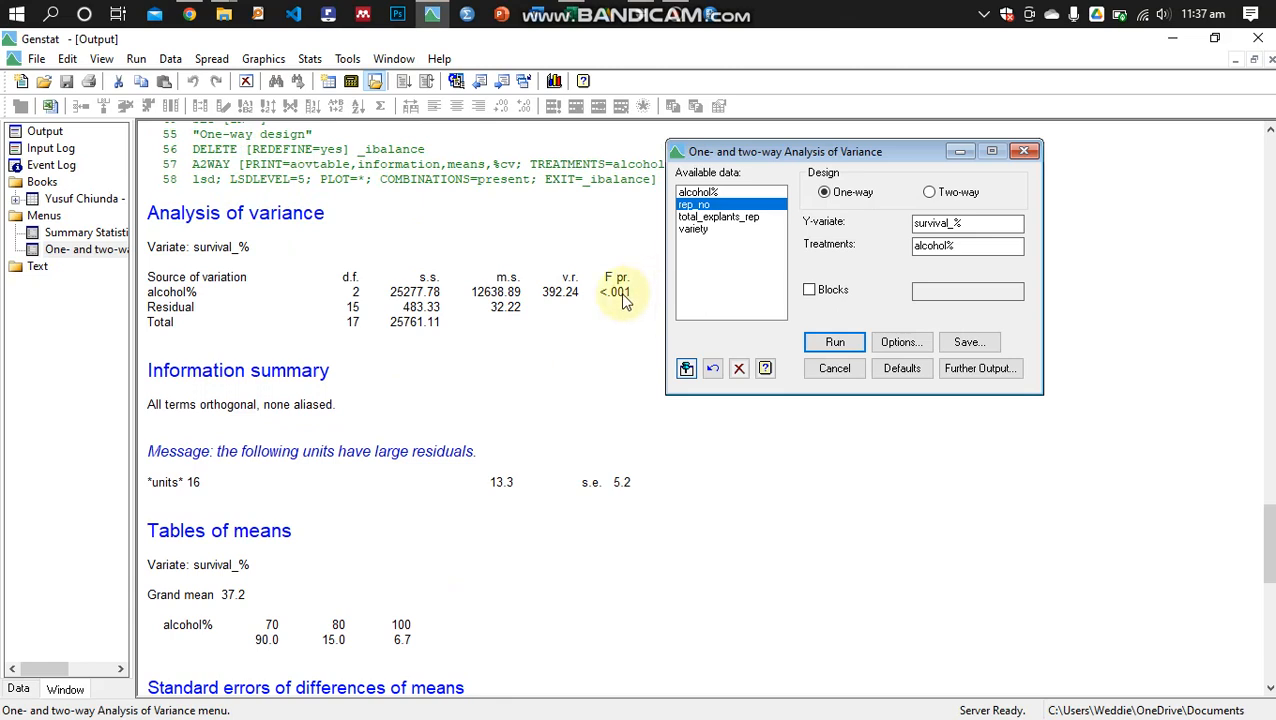
Step: Check the multiple comparisons settings in the ANOVA options, and leave the options without applying changes
left_click(900, 342)
left_click(720, 494)
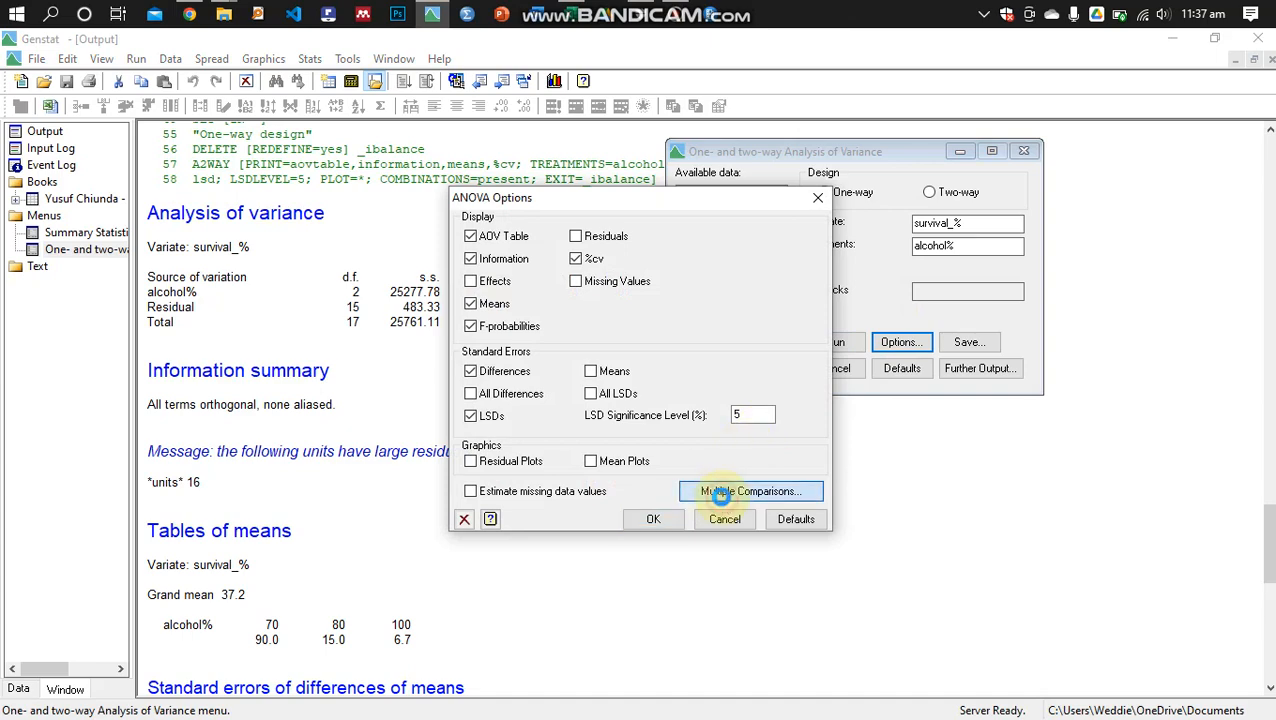
left_click(677, 544)
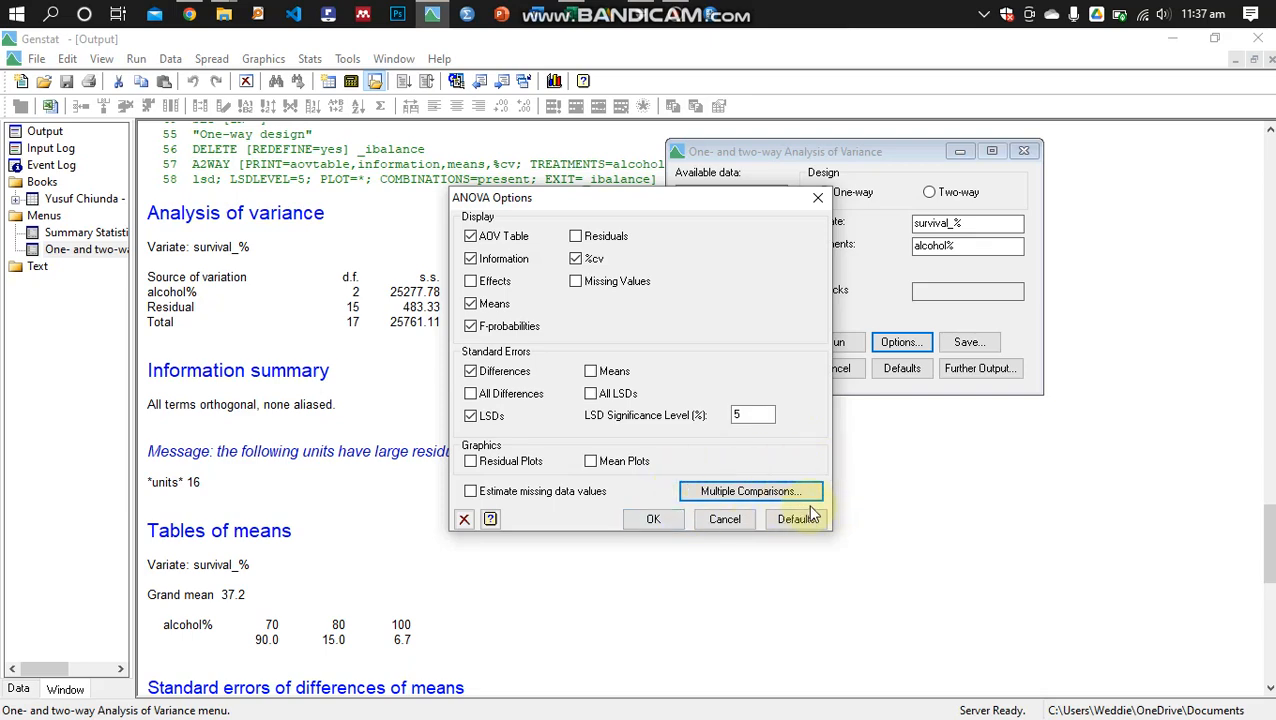
left_click(717, 521)
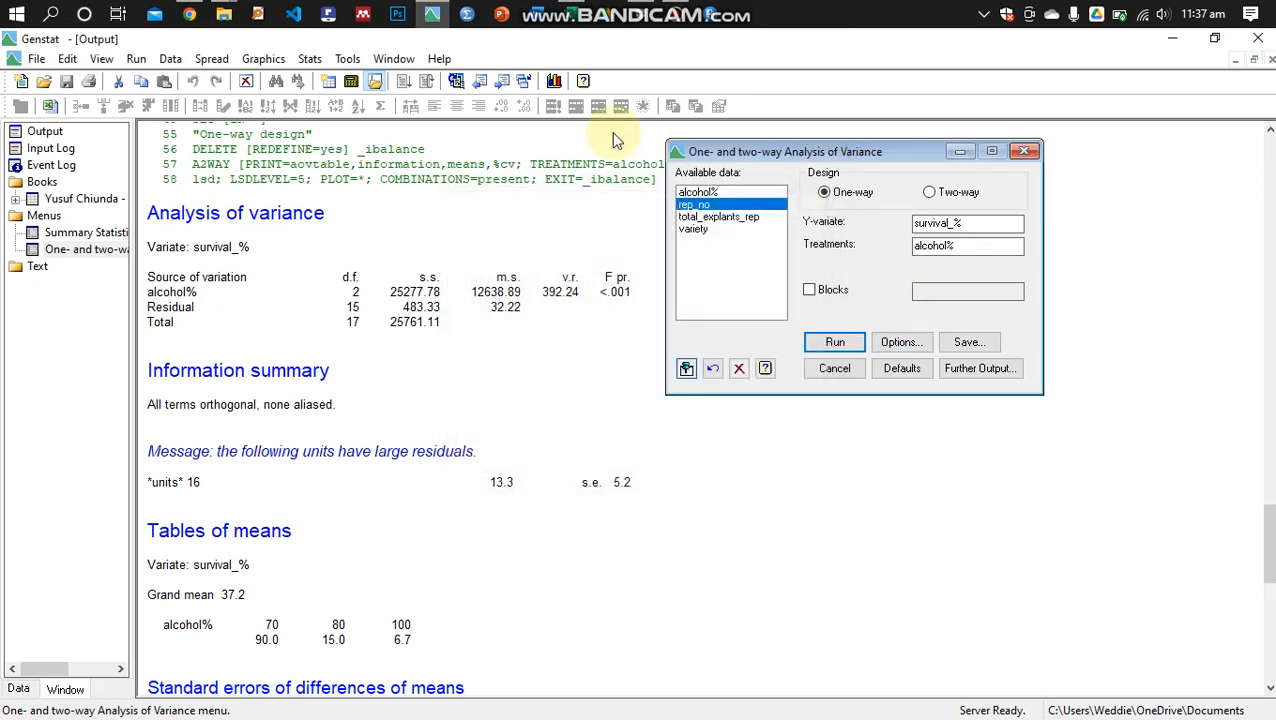
Step: Turn off the Show Multiple Comparisons on ANOVA Menu setting in the program options and check its effect in the ANOVA options
left_click(350, 60)
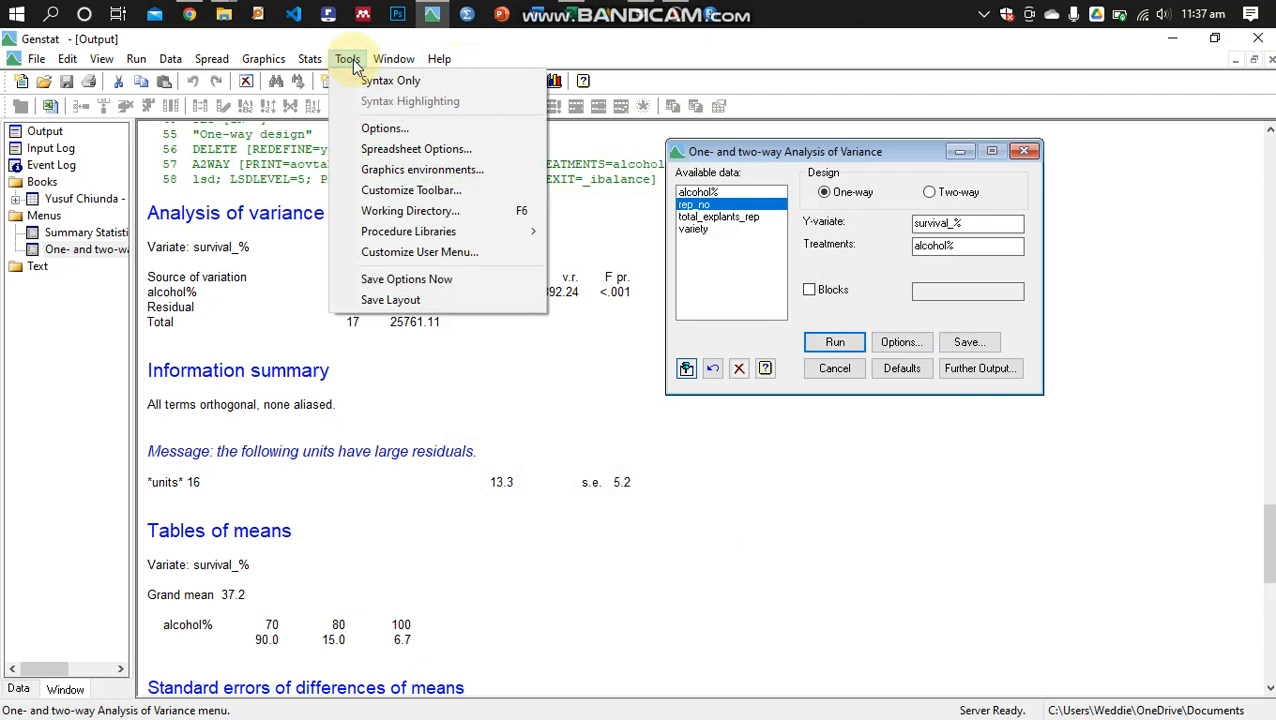
left_click(393, 129)
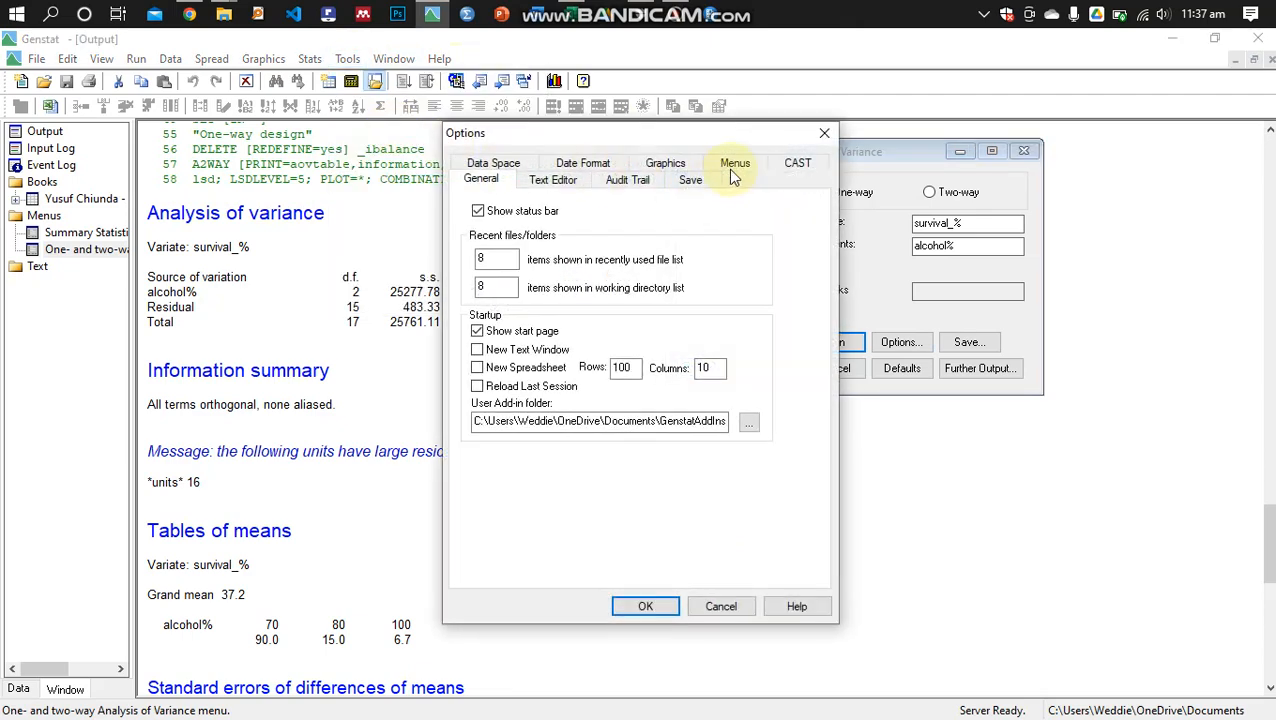
left_click(740, 165)
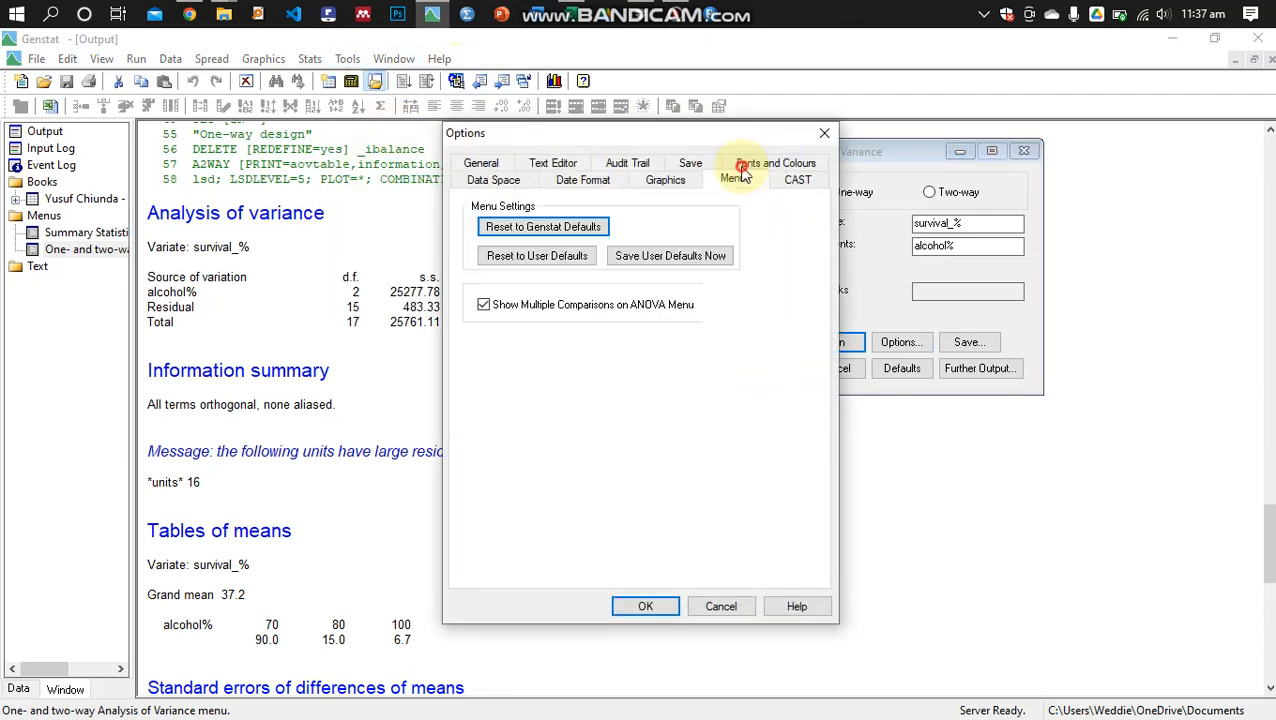
left_click(484, 306)
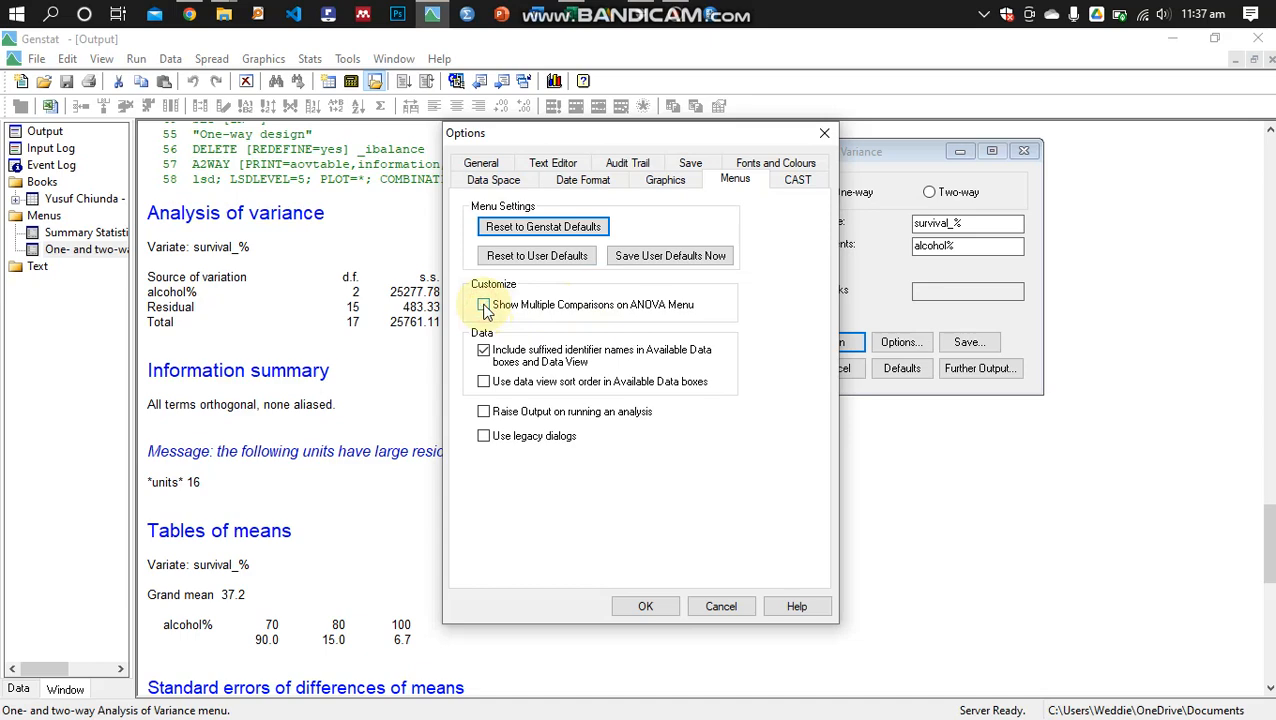
left_click(645, 606)
left_click(900, 342)
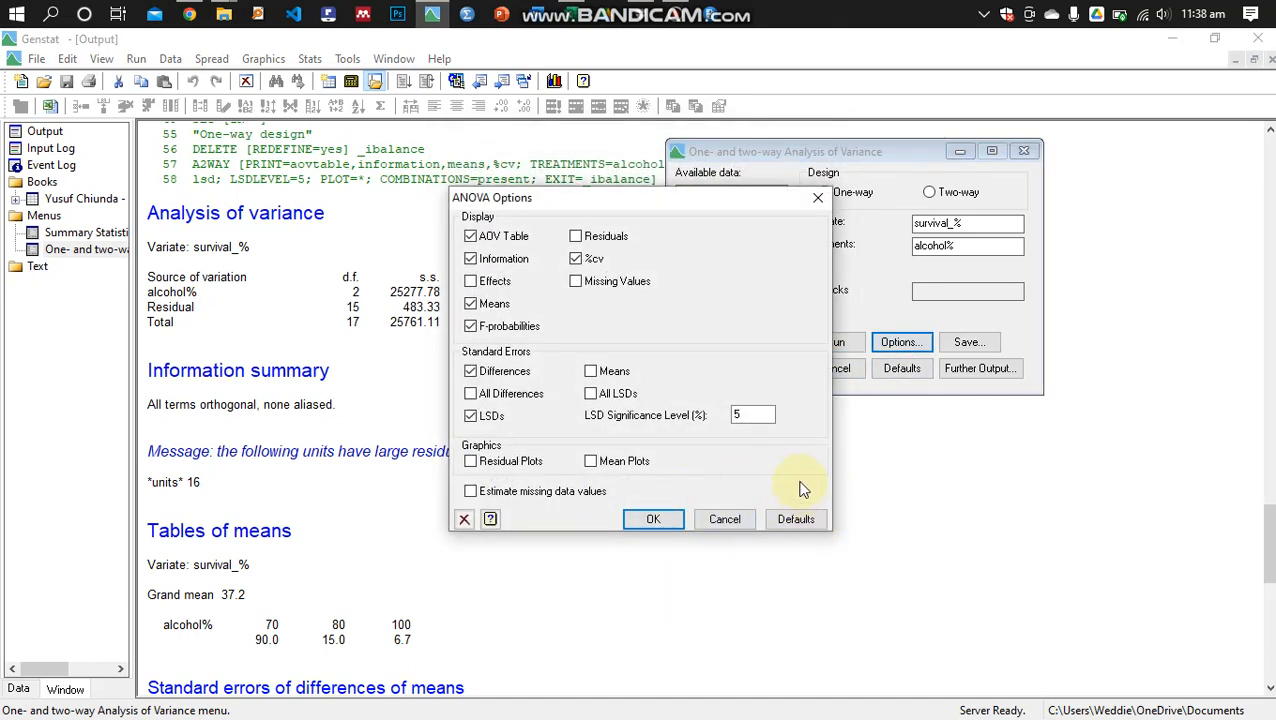
left_click(734, 519)
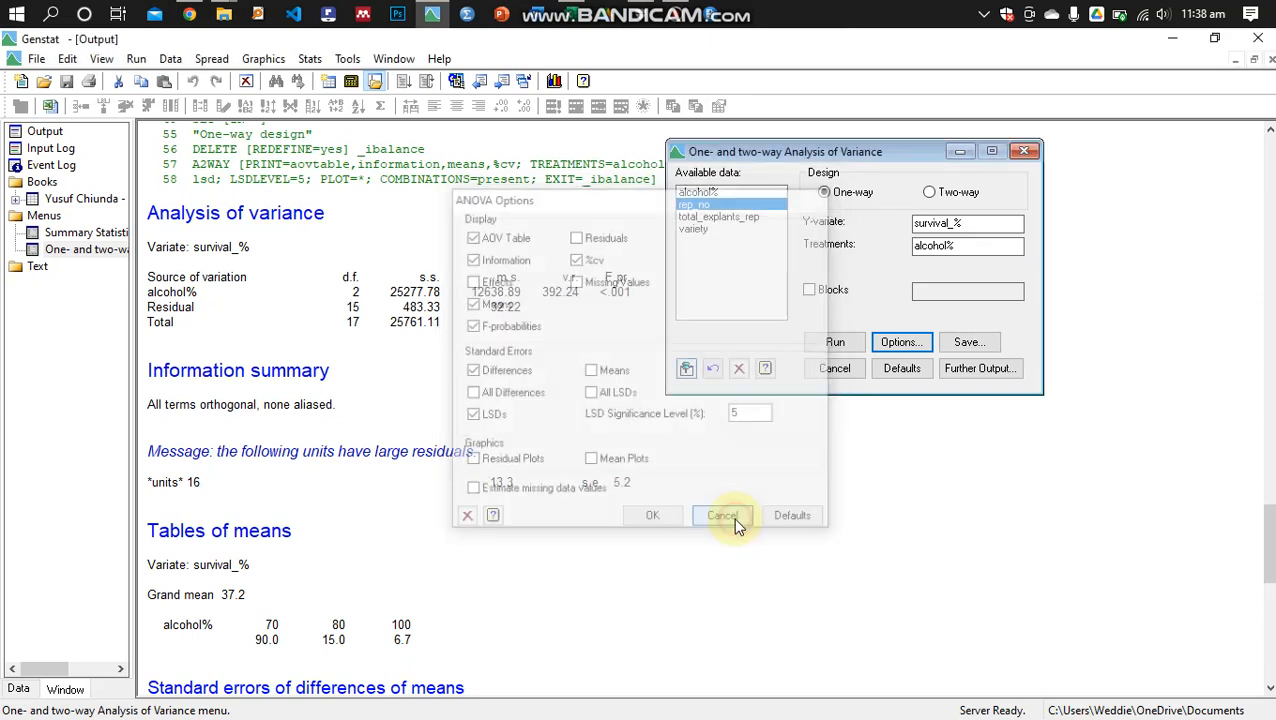
Step: Turn the Show Multiple Comparisons on ANOVA Menu setting back on in the program options
left_click(347, 58)
left_click(418, 134)
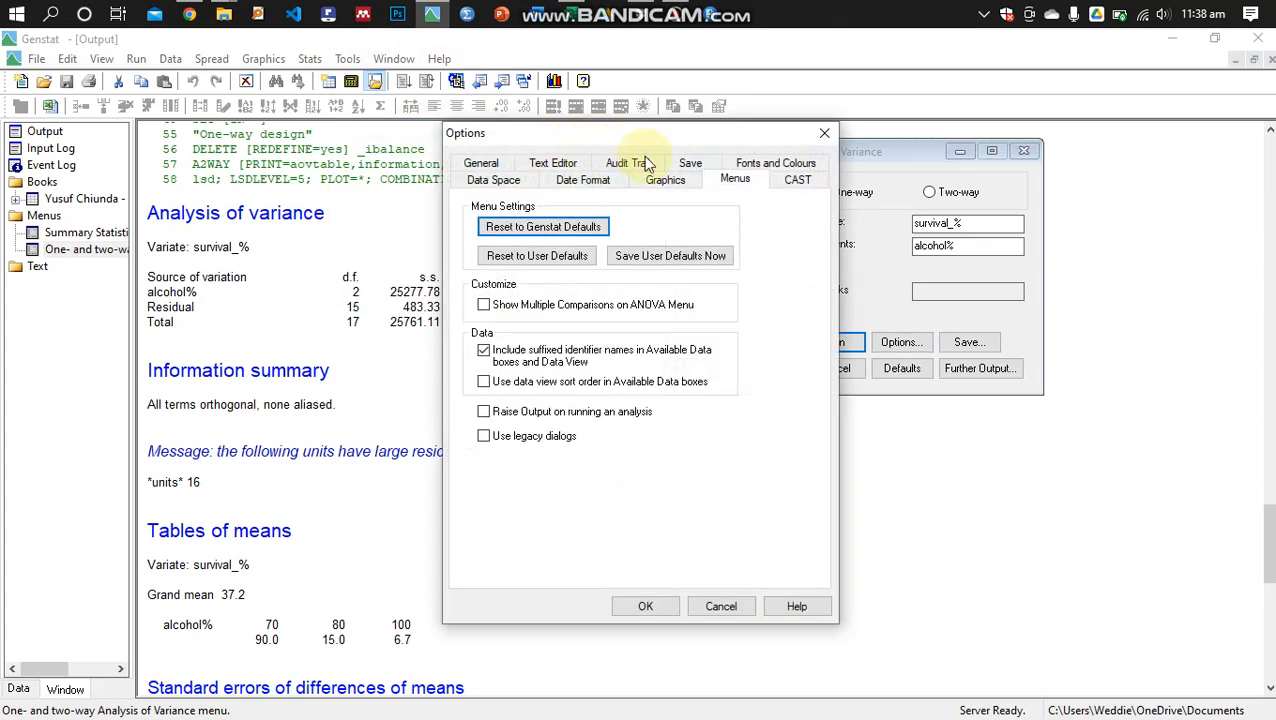
left_click(484, 304)
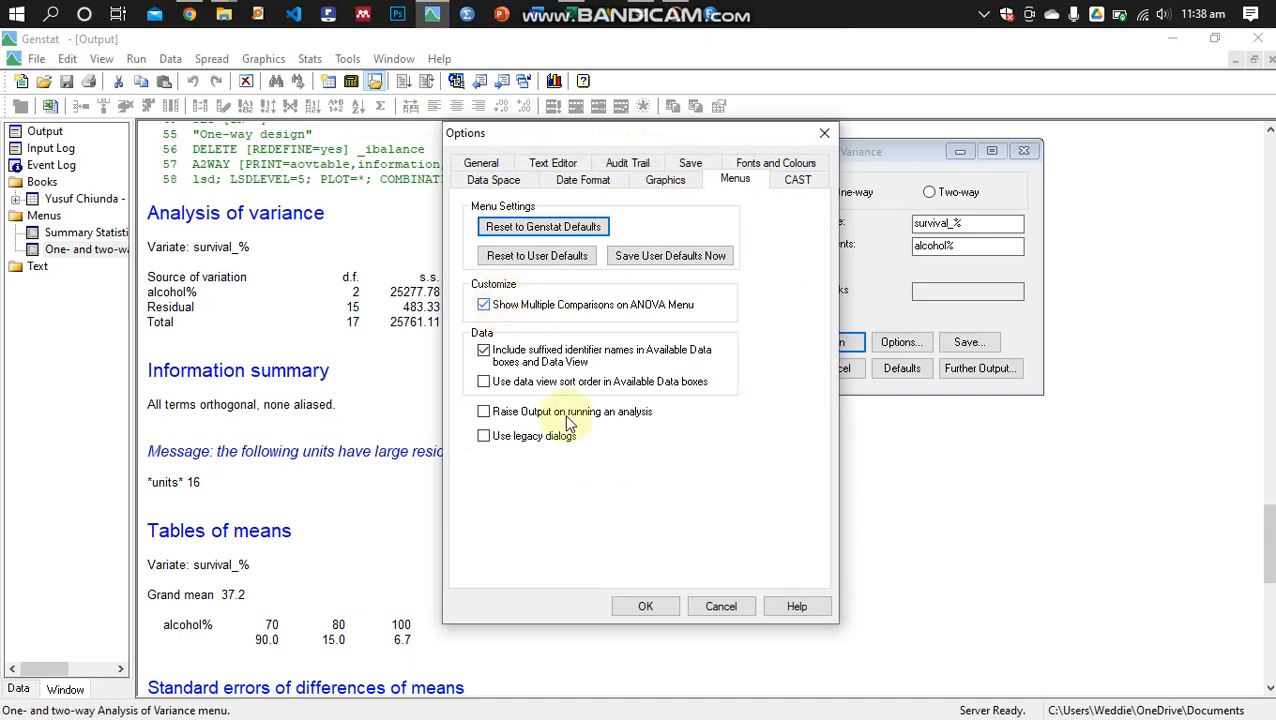
left_click(624, 610)
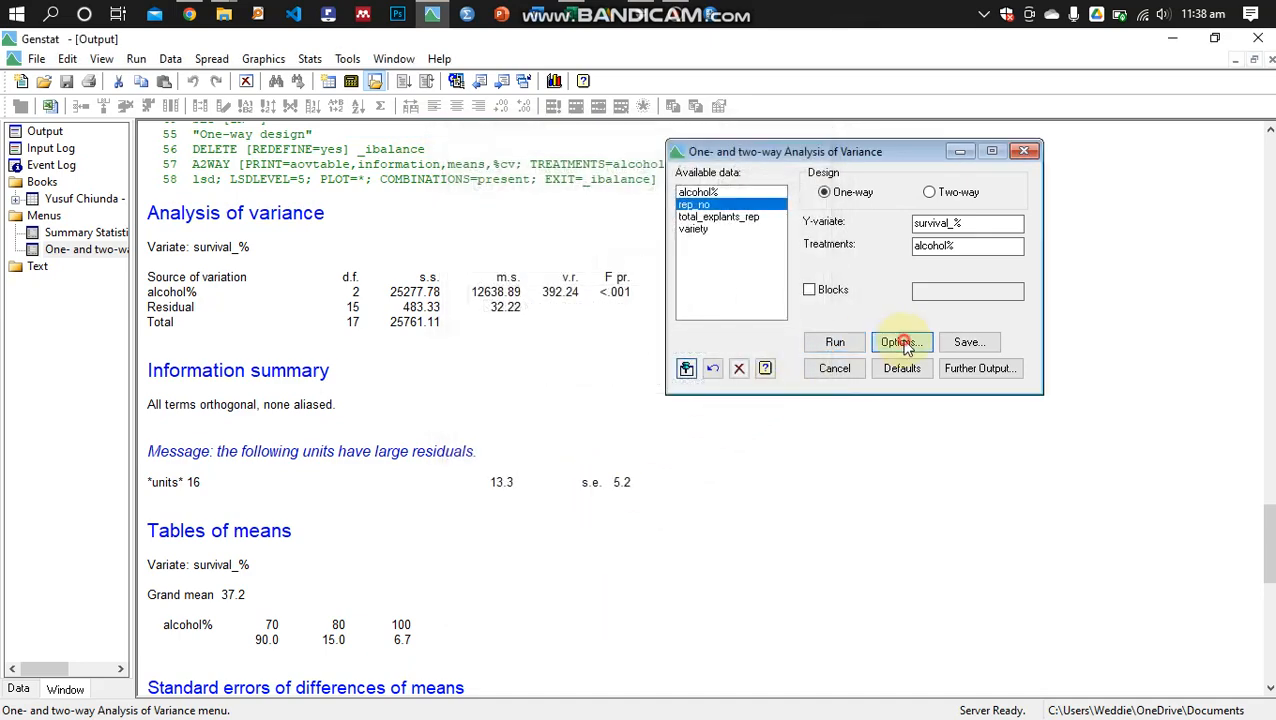
Step: Examine the available multiple comparison tests for the ANOVA, keep Fisher's Protected LSD, and accept the ANOVA options
left_click(900, 342)
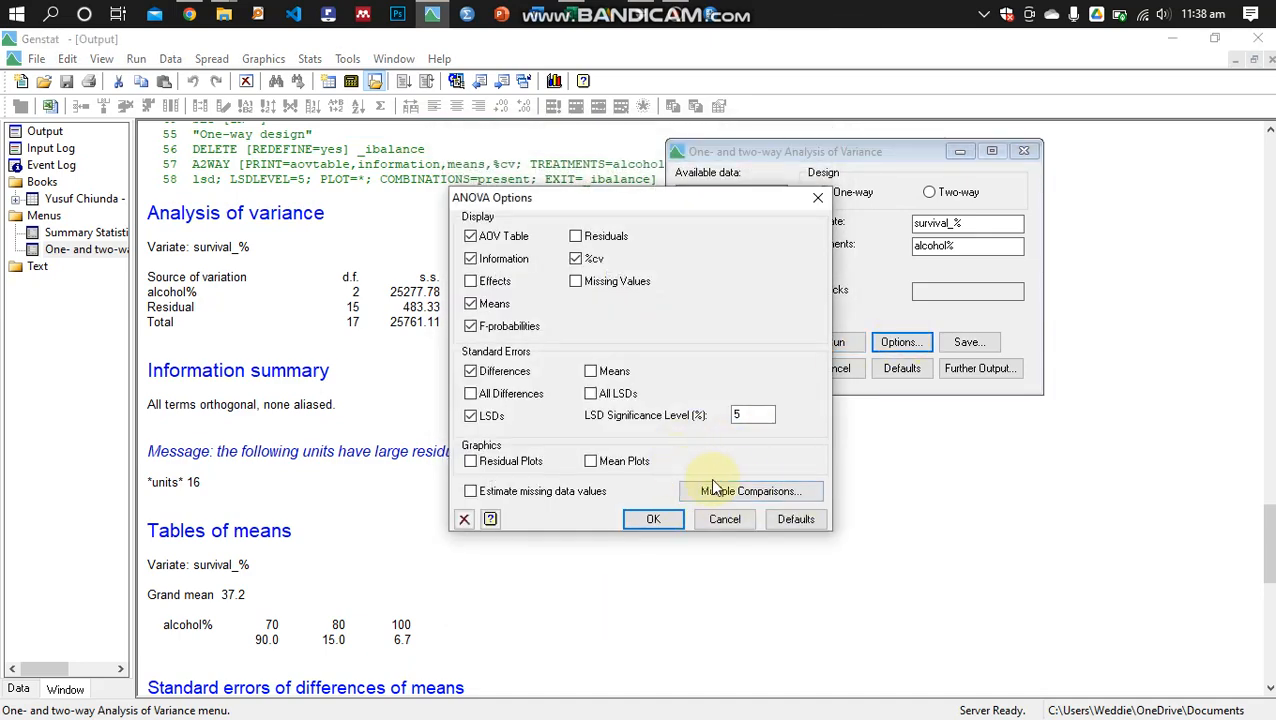
left_click(745, 493)
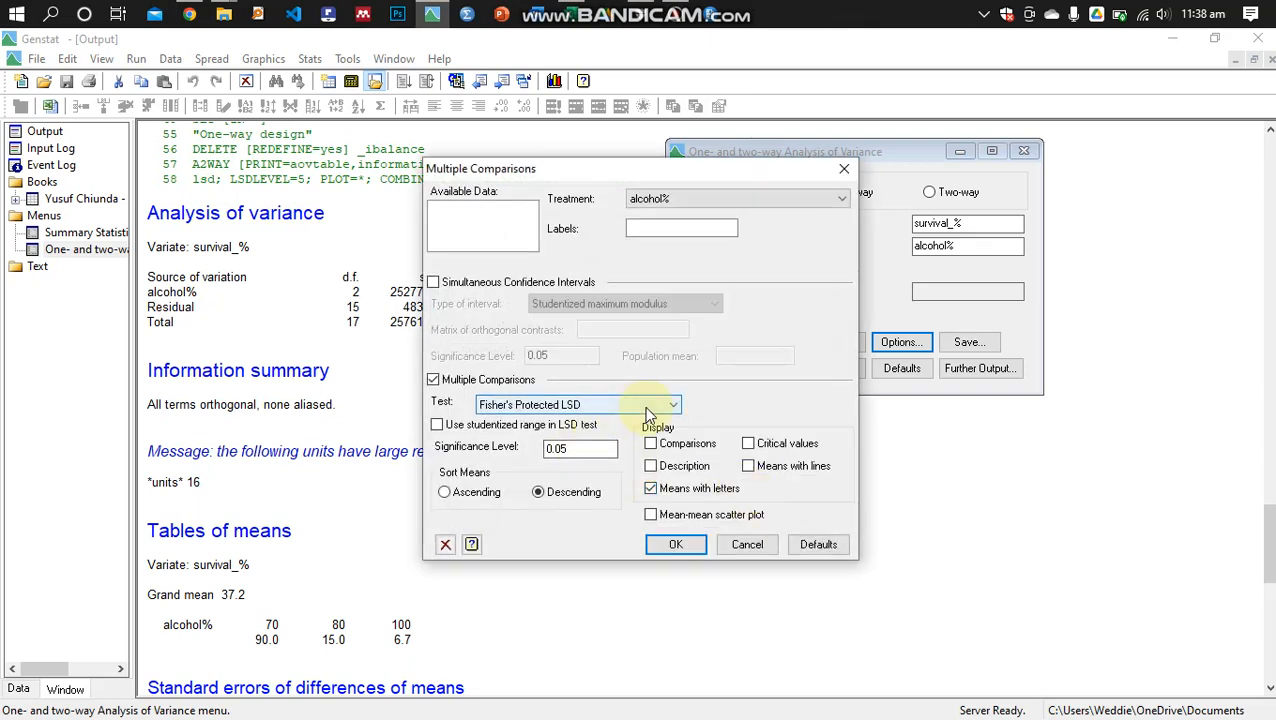
left_click(644, 406)
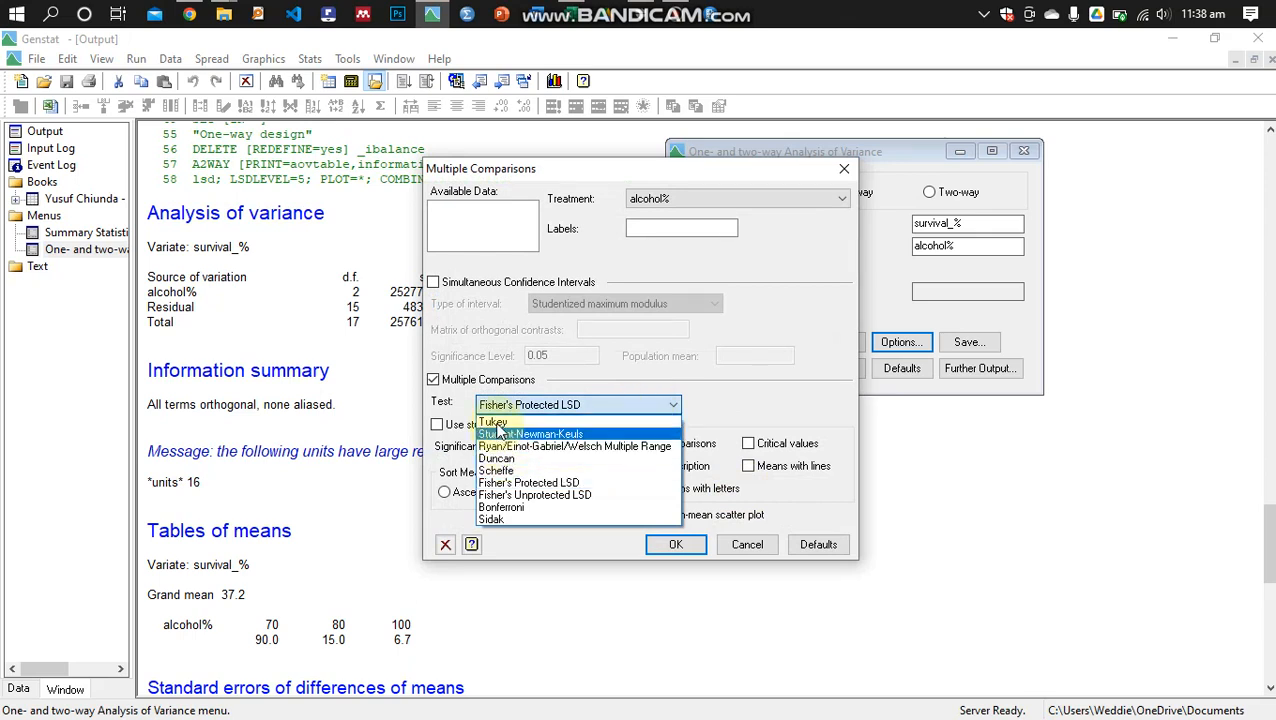
left_click(734, 409)
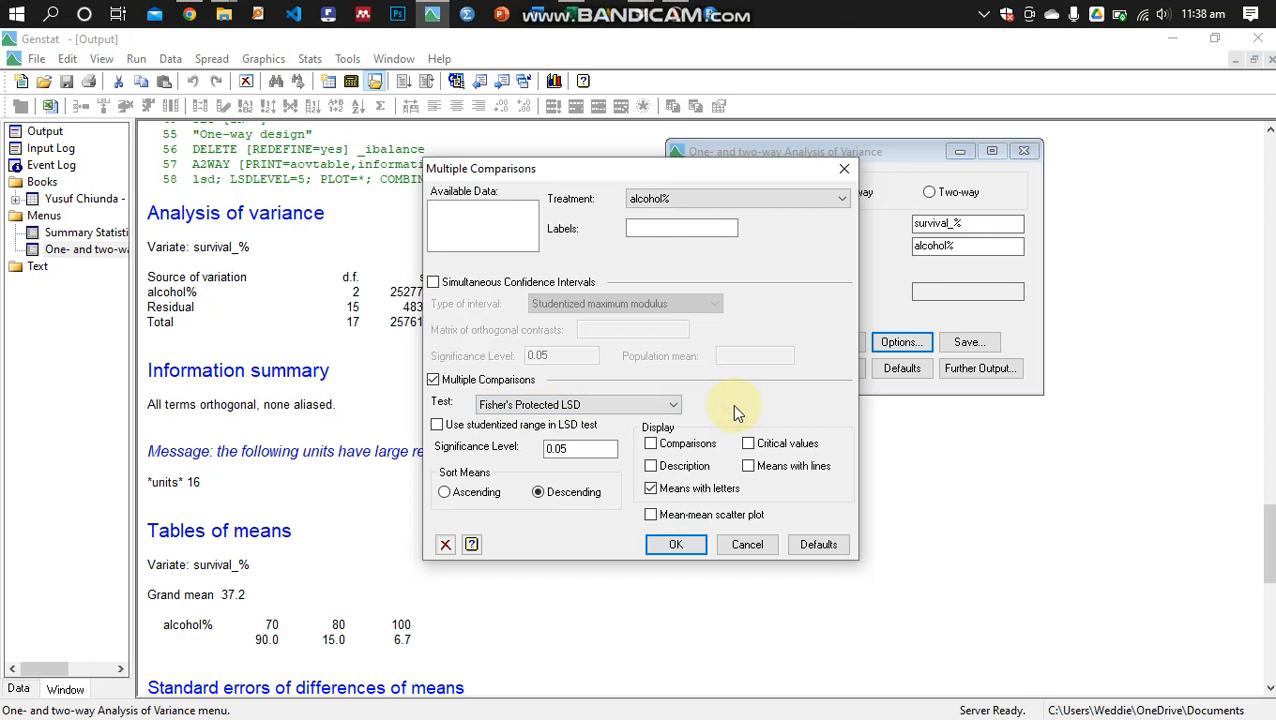
left_click(676, 545)
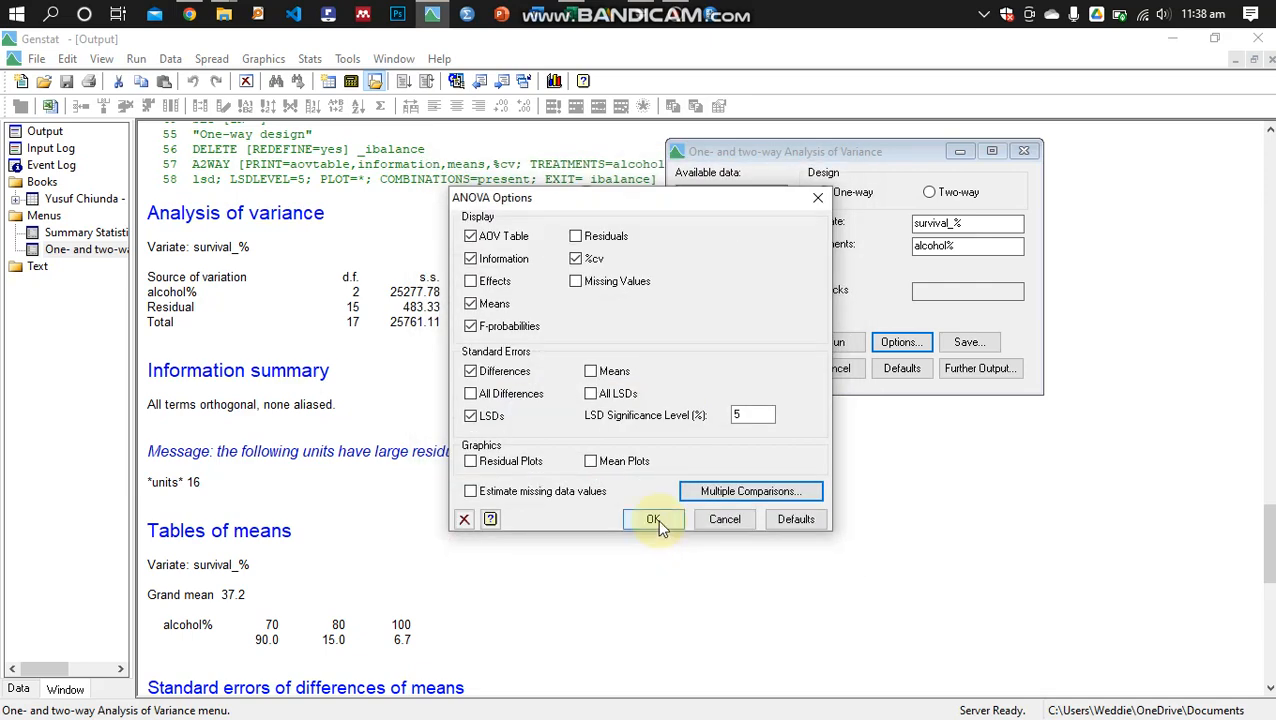
left_click(653, 519)
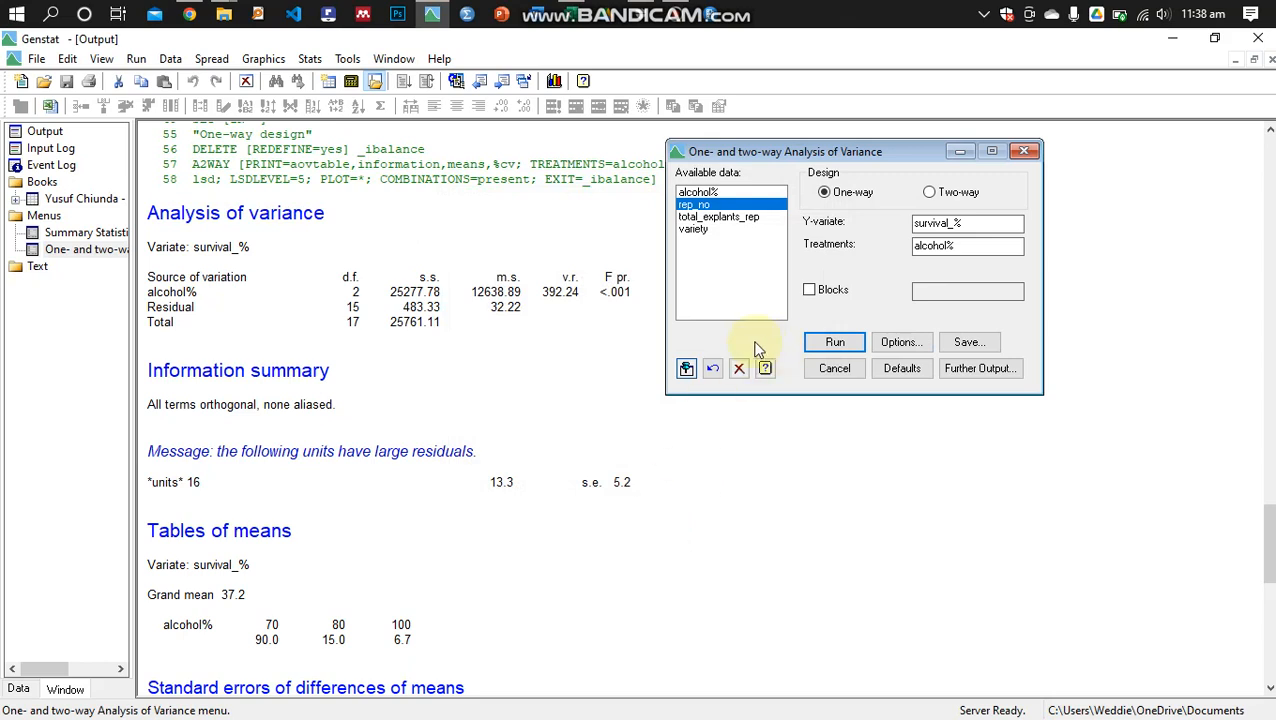